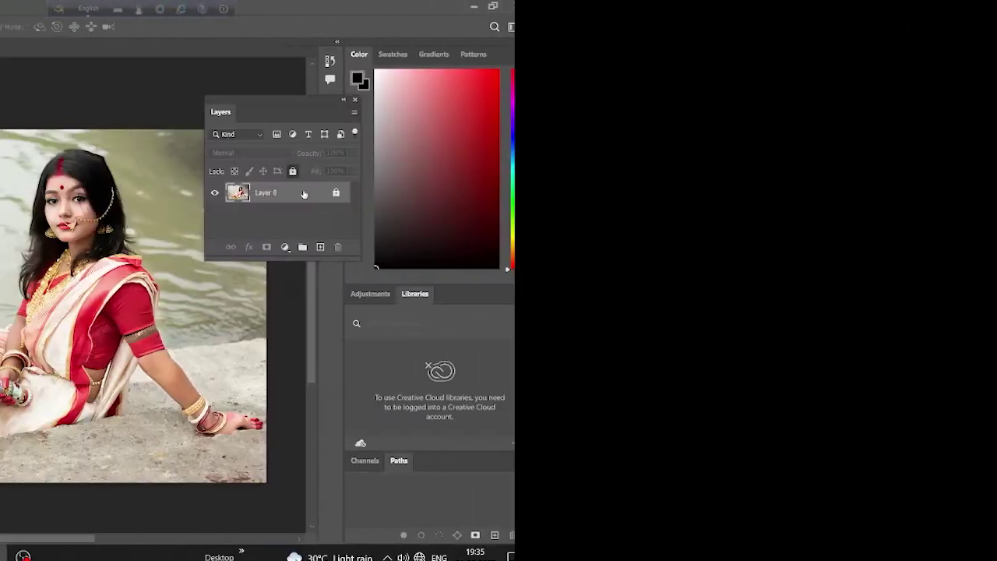
Duplicate Layer 0 into an unlocked 'Layer 0 copy' above the original.
drag(786, 192, 802, 247)
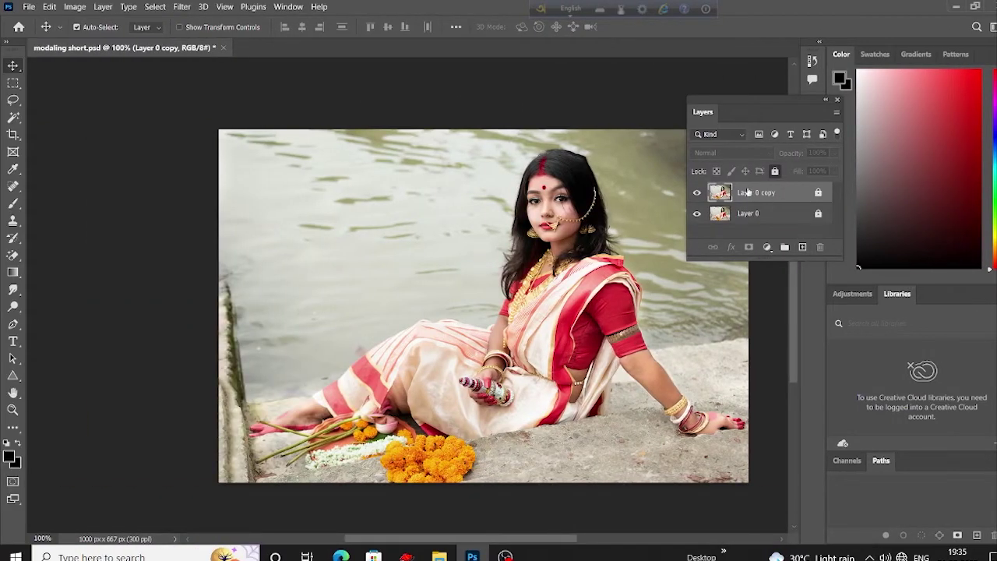
click(819, 192)
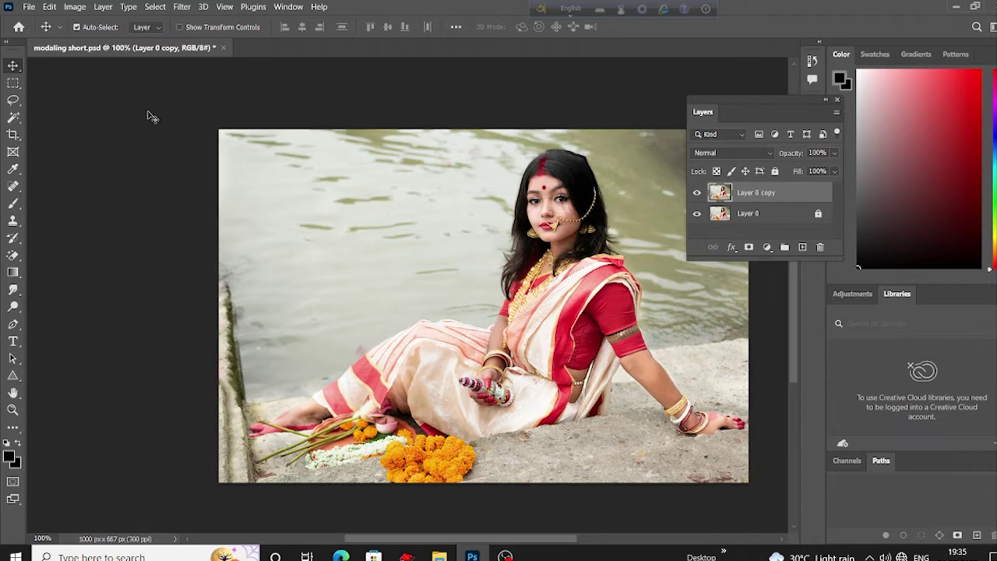
click(182, 7)
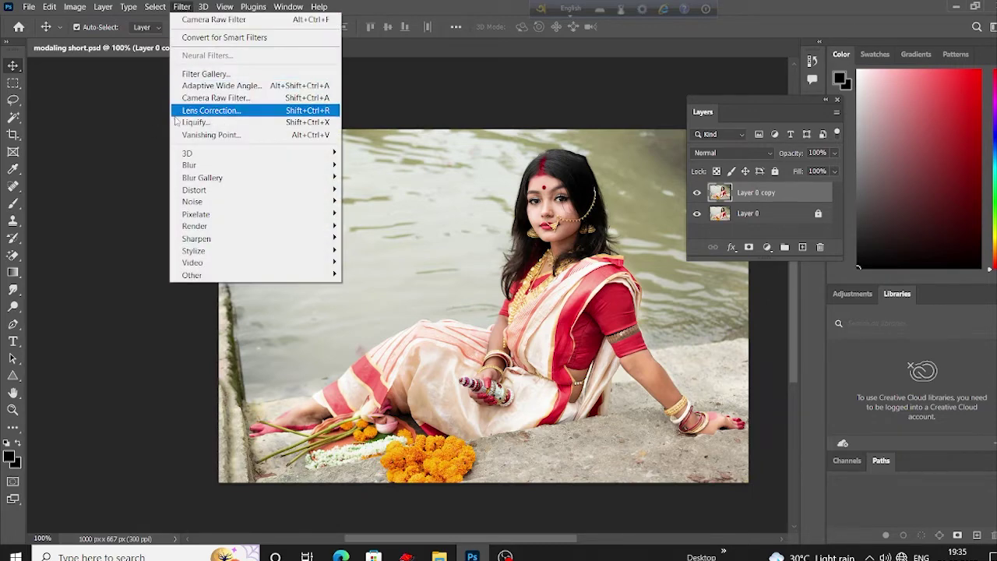
Open the copy in the Camera Raw Filter and raise Contrast to +22.
click(254, 98)
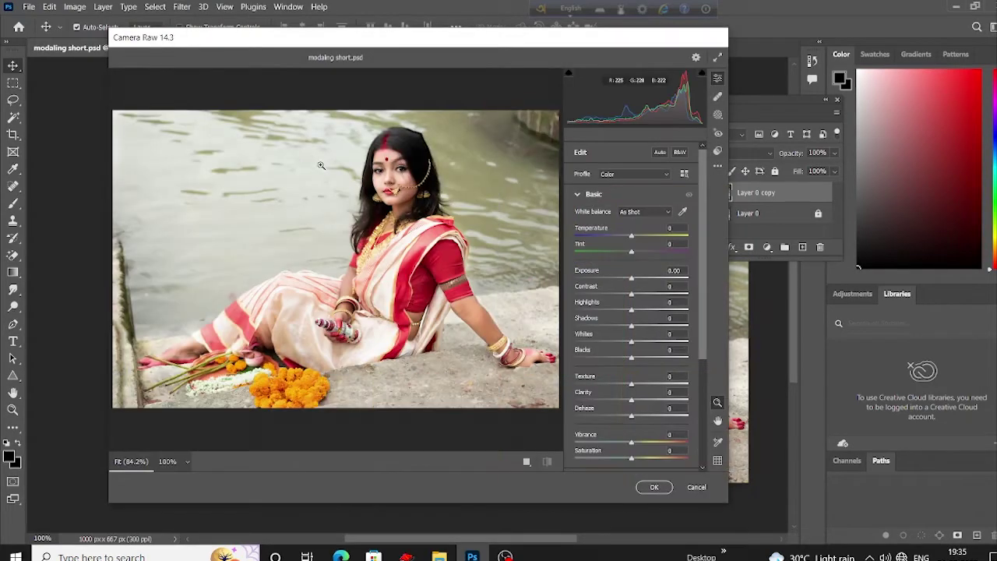
scroll(396, 237, up, 3)
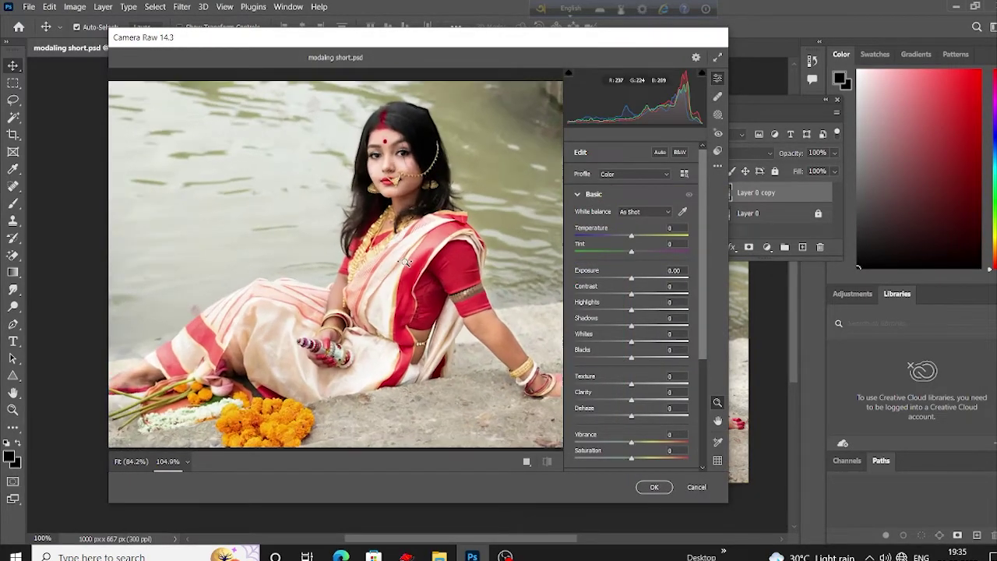
scroll(452, 318, down, 3)
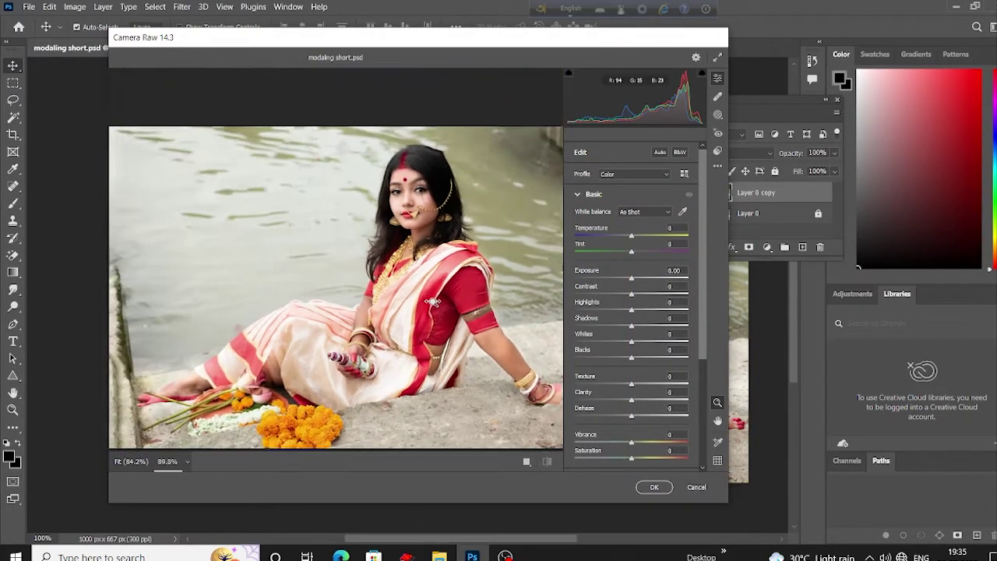
scroll(499, 311, up, 1)
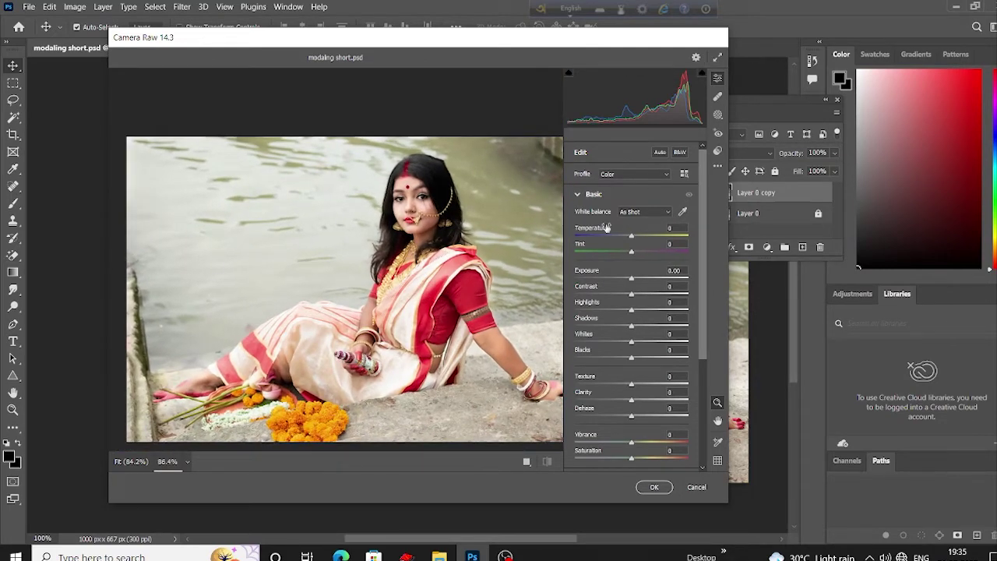
click(577, 195)
drag(632, 296, 645, 296)
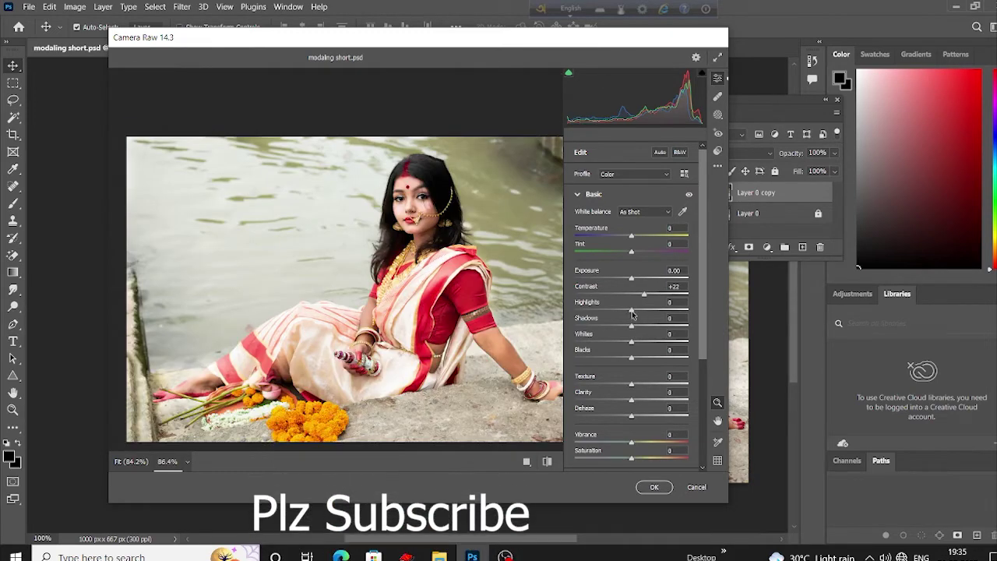
Set Highlights +6, Shadows +7, Blacks +8 and Whites +1.
drag(632, 311, 635, 310)
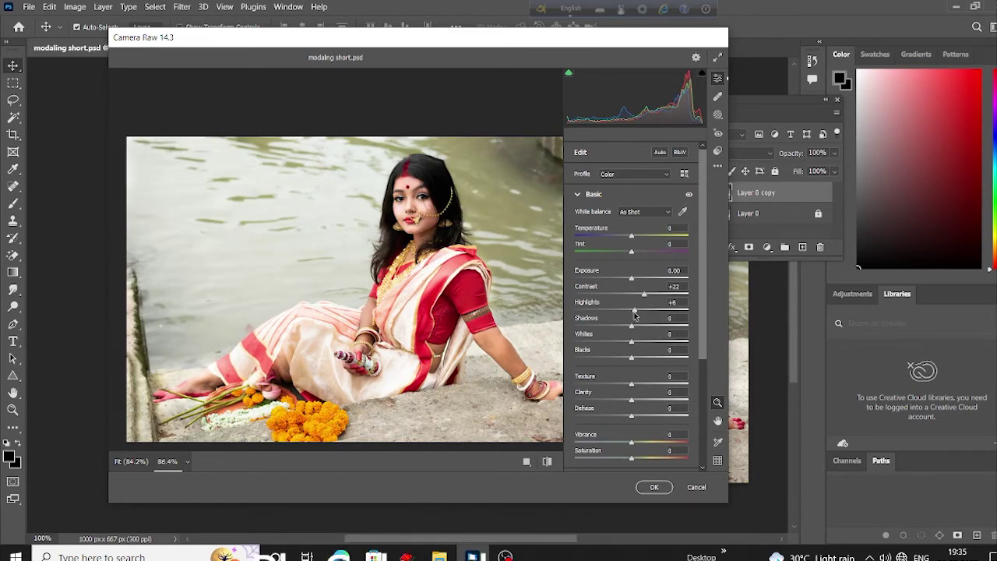
scroll(409, 302, up, 2)
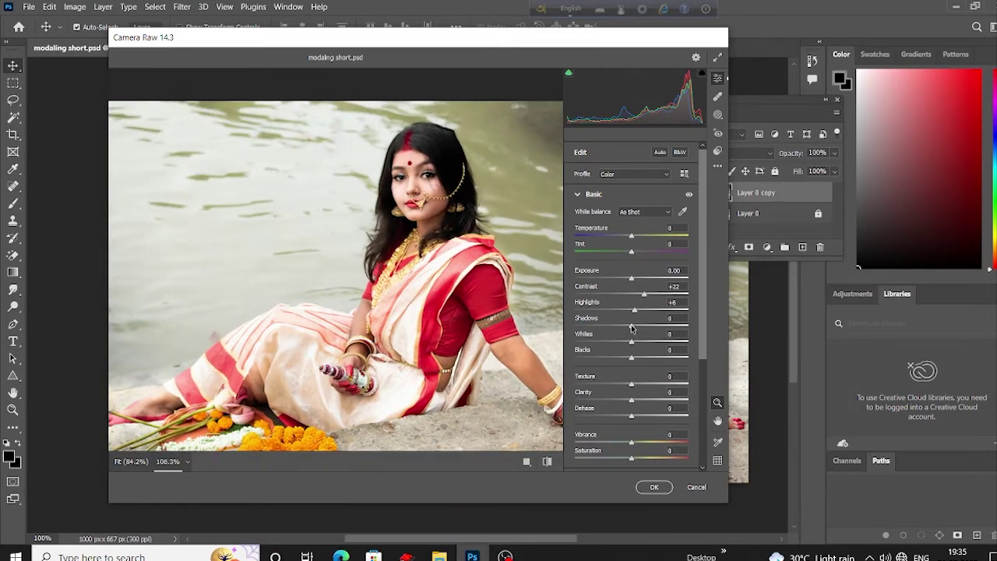
drag(631, 326, 636, 328)
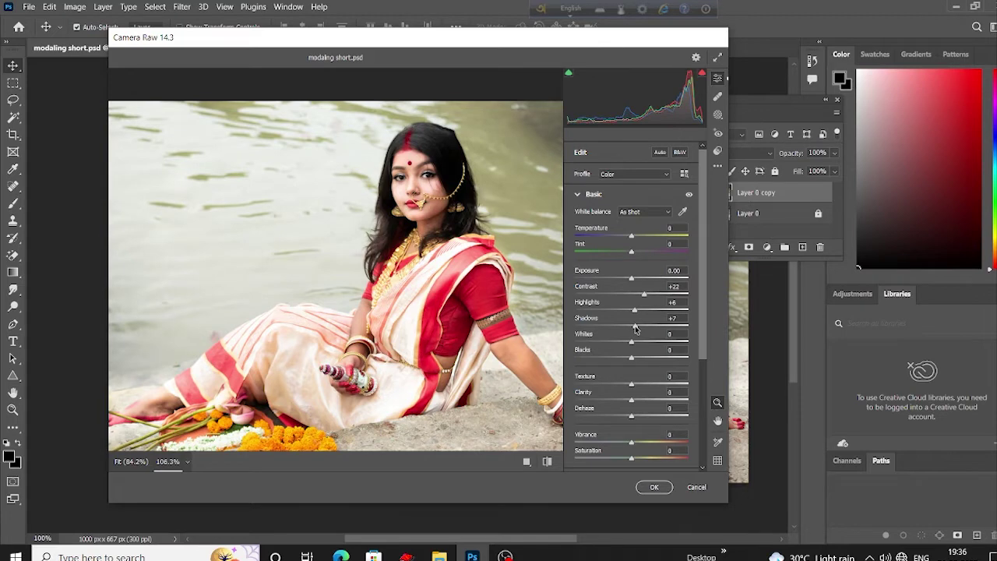
scroll(448, 316, down, 2)
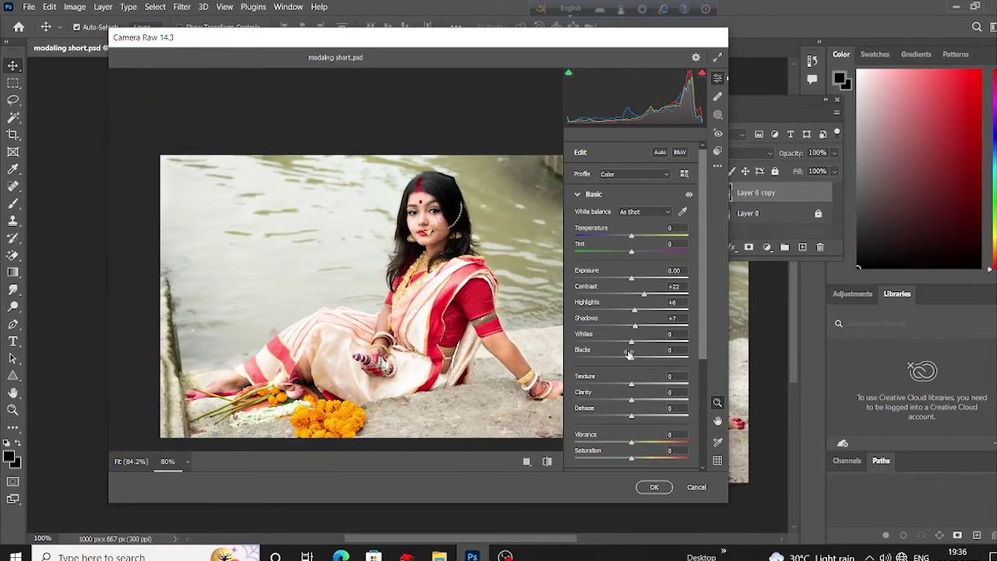
mouse_move(629, 354)
mouse_down()
mouse_move(610, 360)
mouse_move(690, 363)
mouse_move(635, 360)
mouse_up()
mouse_move(631, 343)
mouse_down()
mouse_move(575, 337)
mouse_move(642, 353)
mouse_move(633, 352)
mouse_up()
Set Texture -5 and Clarity +13, keep Dehaze at 0, and add Vibrance +3 and Saturation +2.
scroll(647, 353, down, 2)
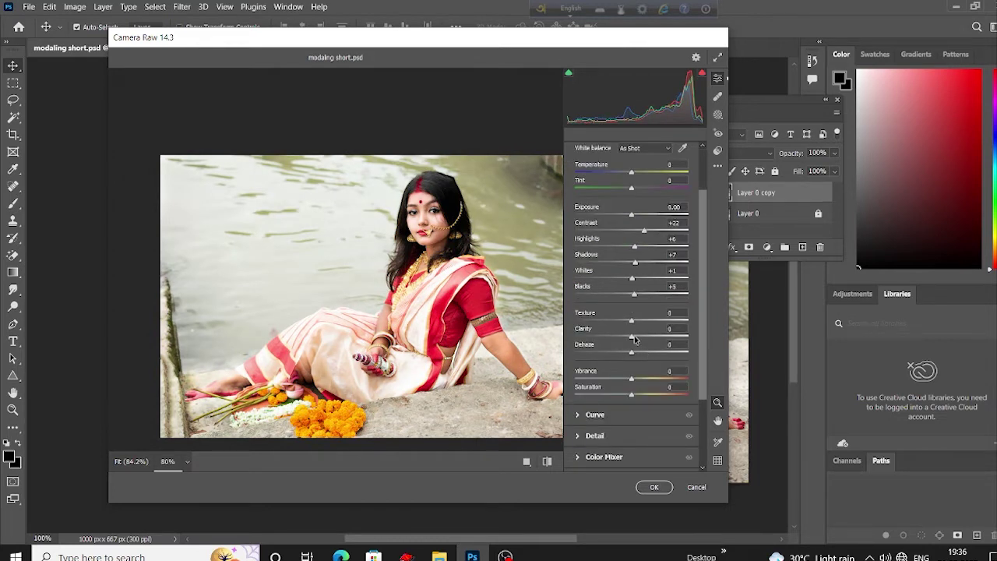
mouse_move(632, 338)
mouse_down()
mouse_move(642, 340)
mouse_move(628, 320)
mouse_move(666, 352)
mouse_move(639, 354)
mouse_up()
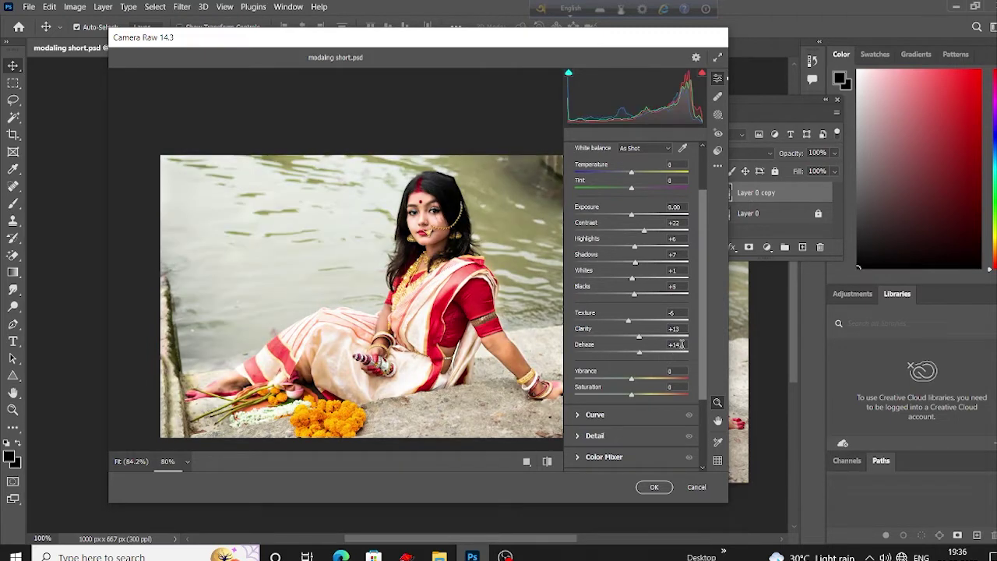
double_click(639, 352)
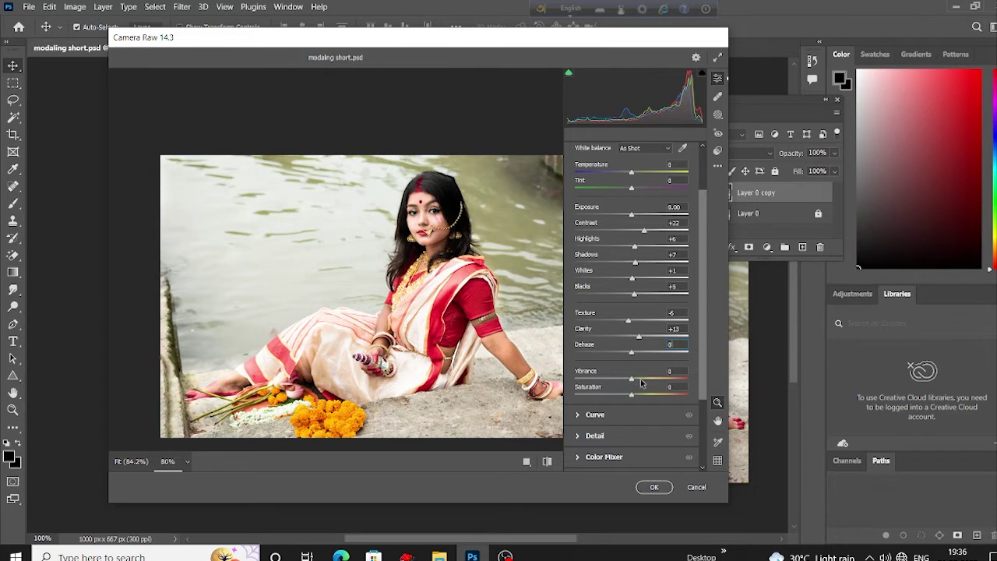
drag(632, 381, 636, 382)
scroll(453, 256, up, 1)
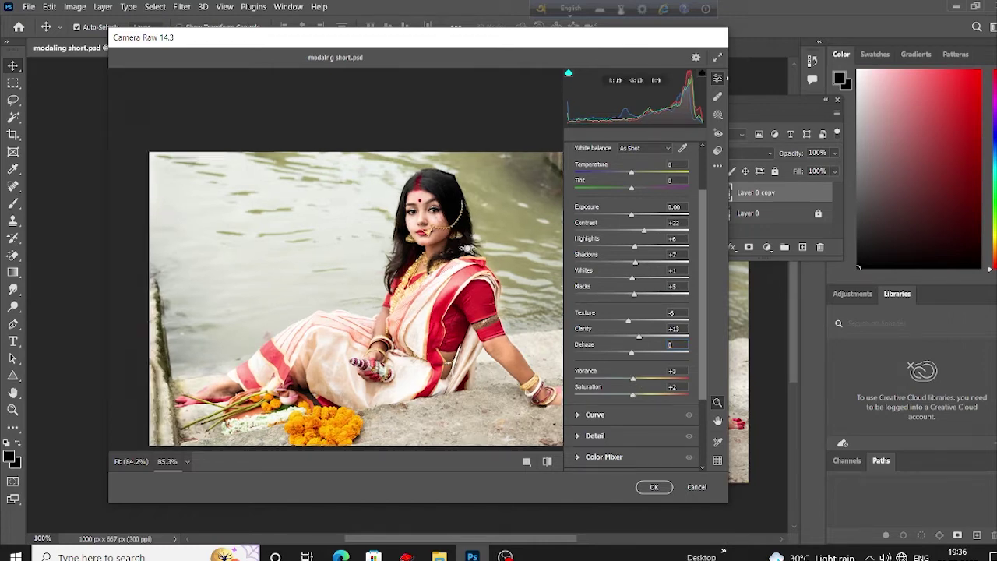
scroll(454, 255, up, 3)
scroll(487, 327, down, 1)
scroll(486, 327, down, 1)
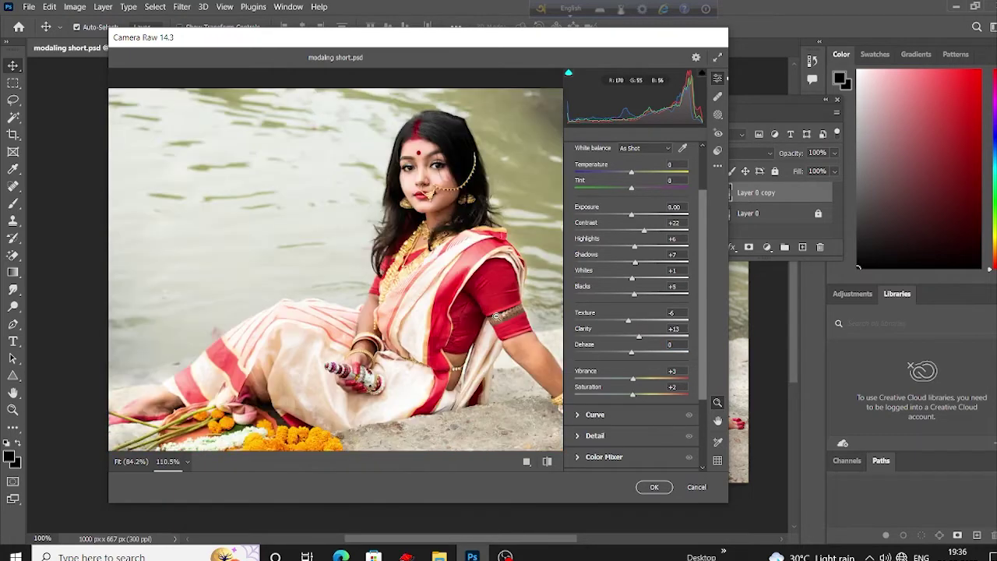
Expand the Curve and Detail sections in Camera Raw.
click(579, 416)
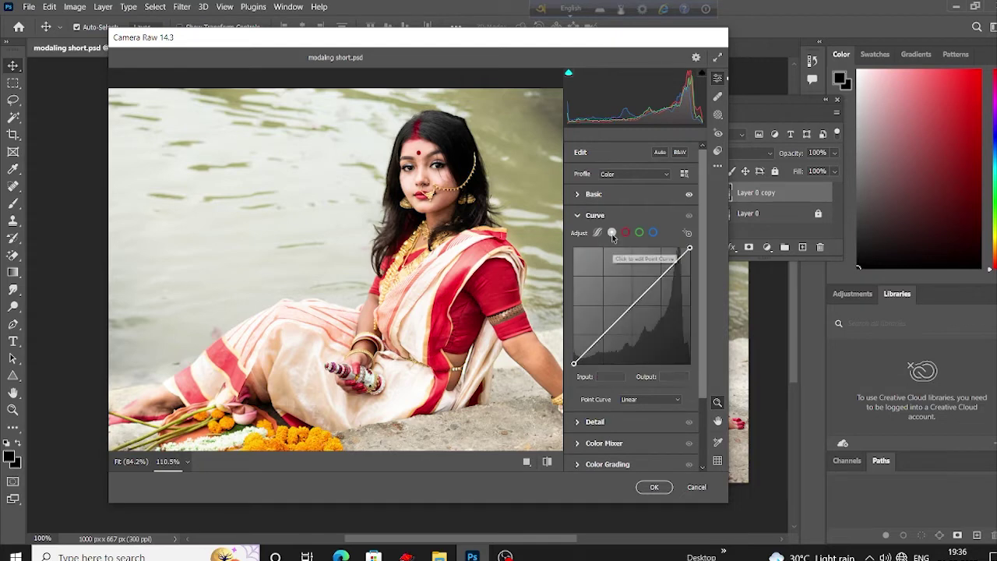
click(580, 422)
scroll(463, 299, up, 2)
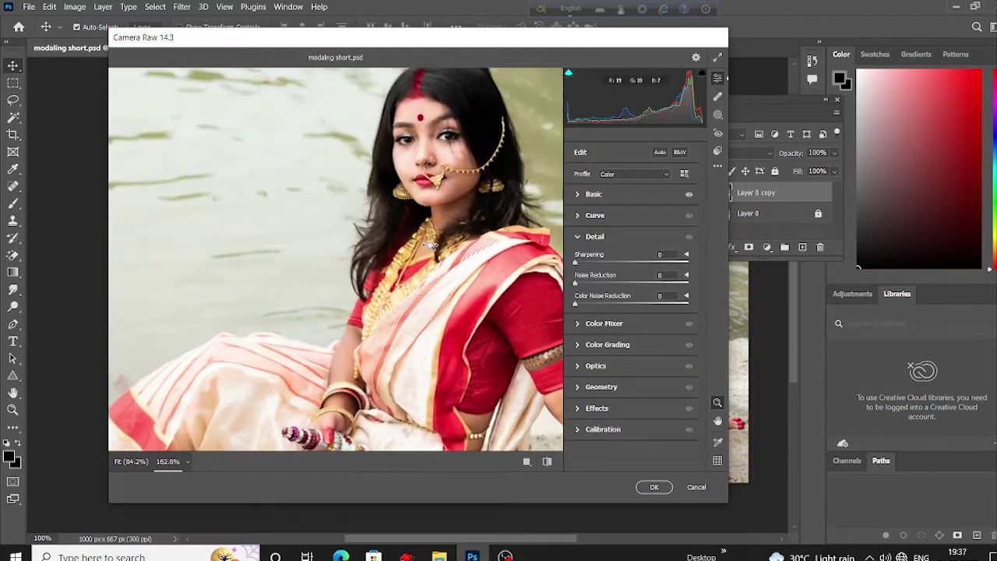
scroll(455, 300, up, 2)
scroll(444, 300, up, 2)
scroll(472, 300, down, 2)
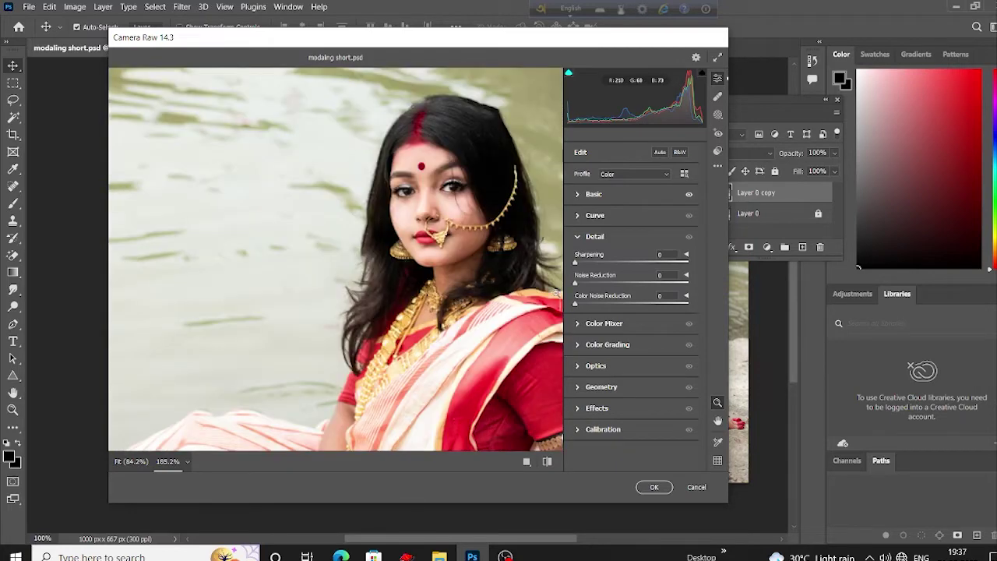
Set Sharpening 6, Noise Reduction 25 and Color Noise Reduction 20.
mouse_move(577, 284)
mouse_down()
mouse_move(604, 286)
mouse_move(601, 305)
mouse_up()
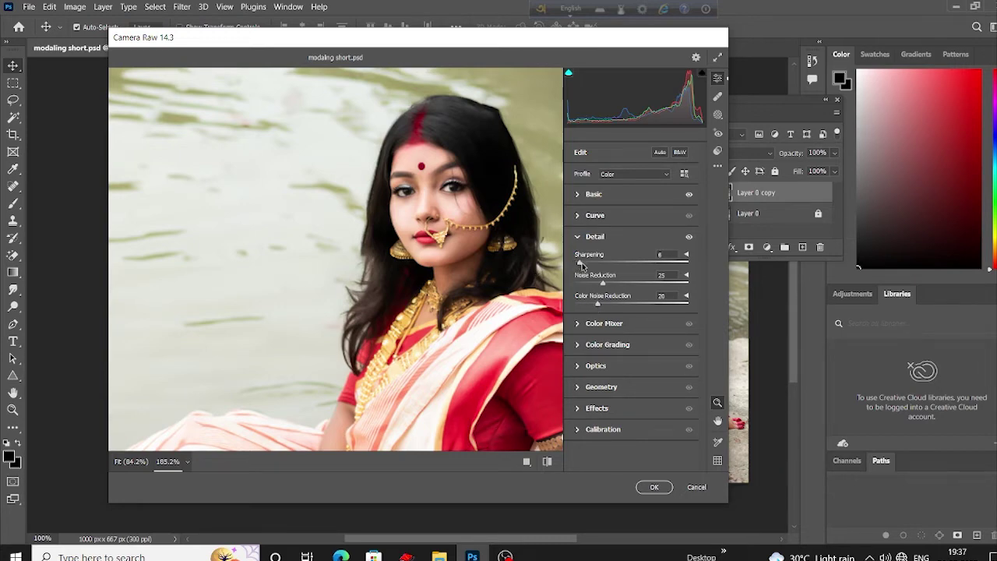
scroll(468, 328, down, 2)
scroll(475, 311, down, 2)
scroll(476, 303, down, 2)
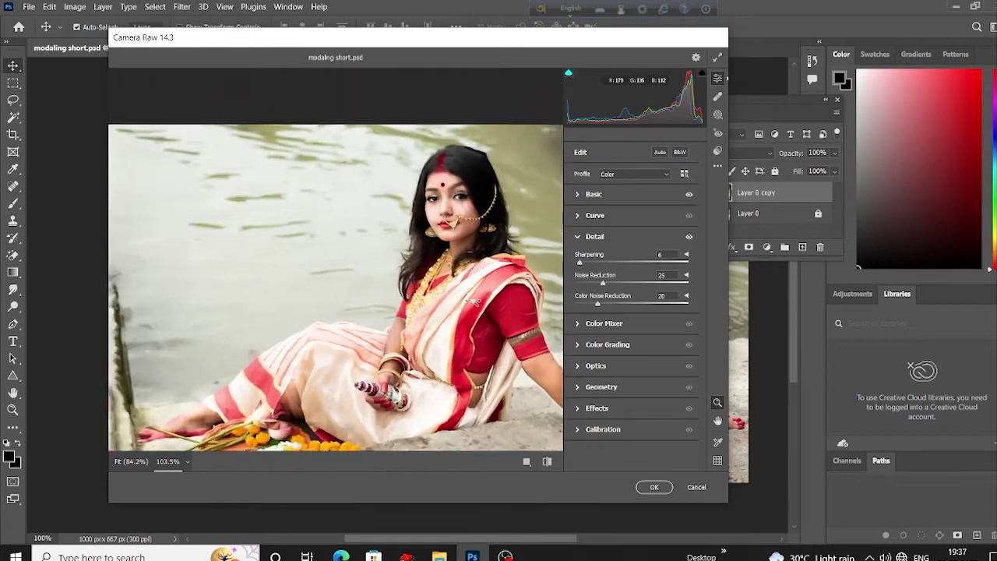
scroll(477, 302, down, 1)
scroll(479, 296, down, 1)
scroll(432, 271, down, 1)
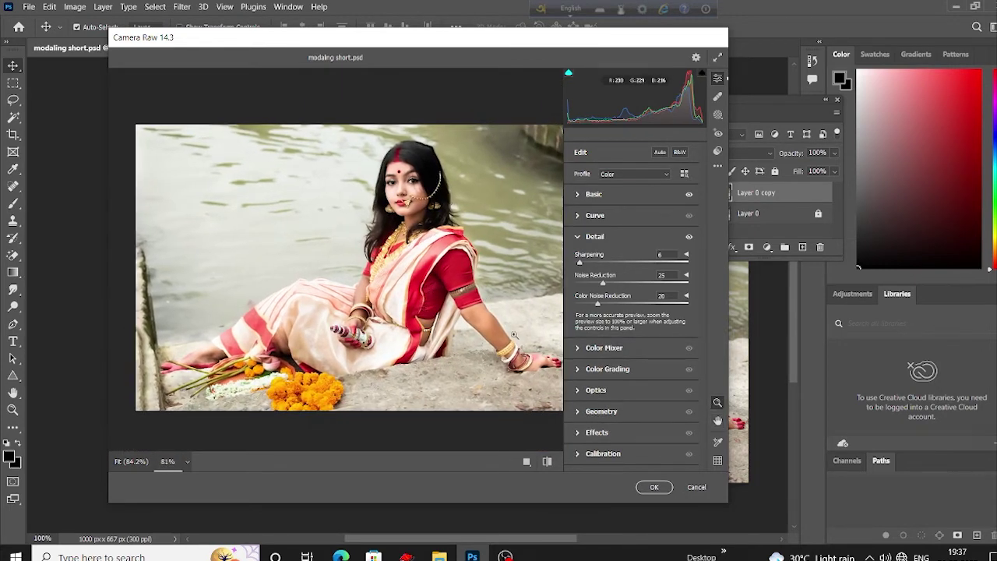
Shift the Yellows hue to -30 in the Color Mixer.
click(578, 351)
scroll(619, 312, up, 2)
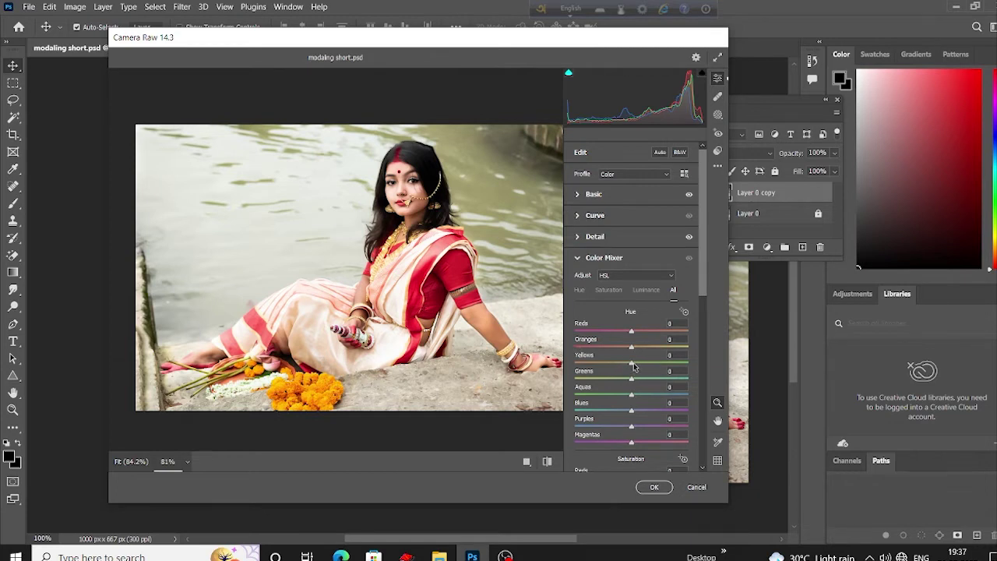
drag(632, 364, 613, 364)
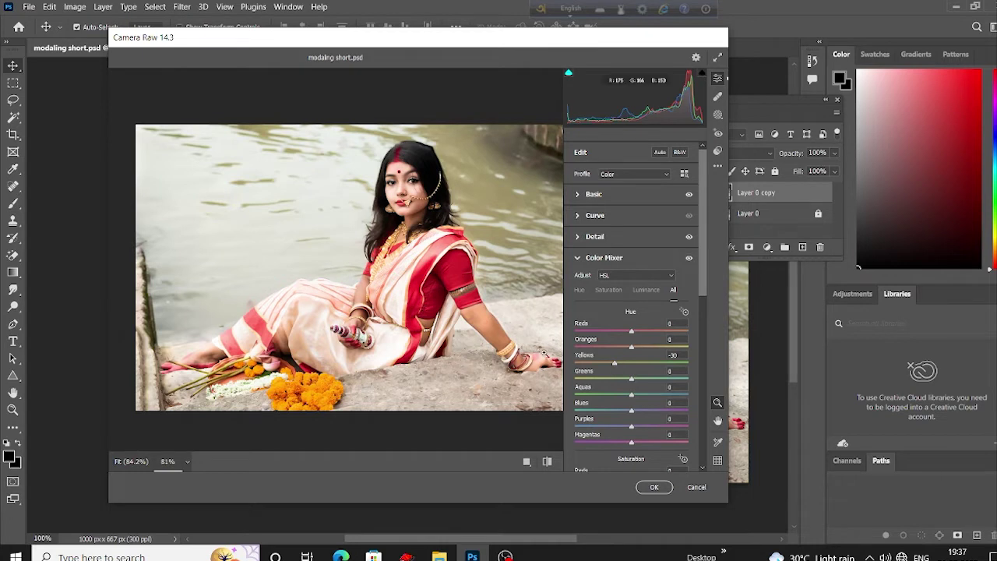
scroll(621, 365, down, 2)
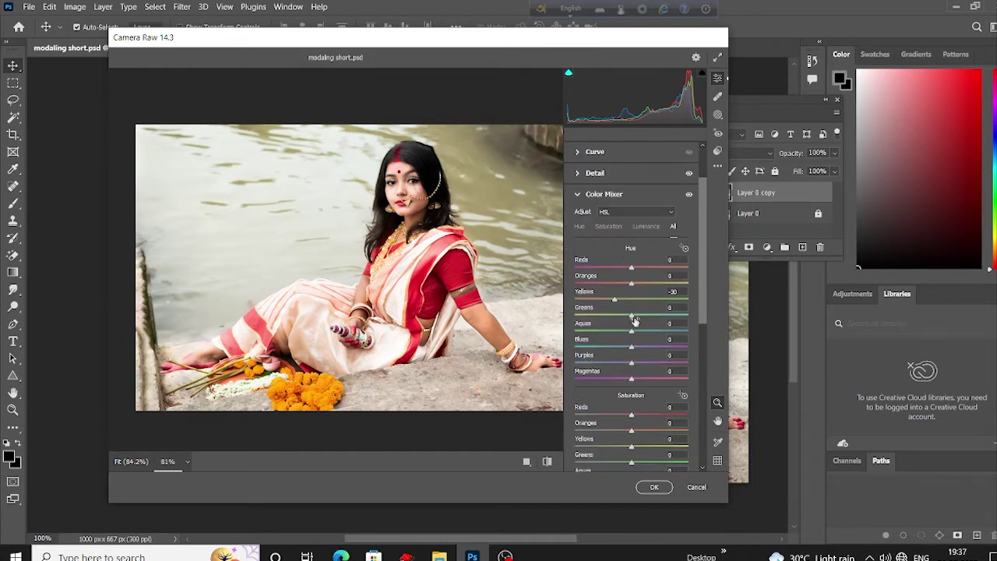
Set Greens, Aquas, Blues, Purples and Magentas hues to -100, keeping Reds at 0.
click(580, 228)
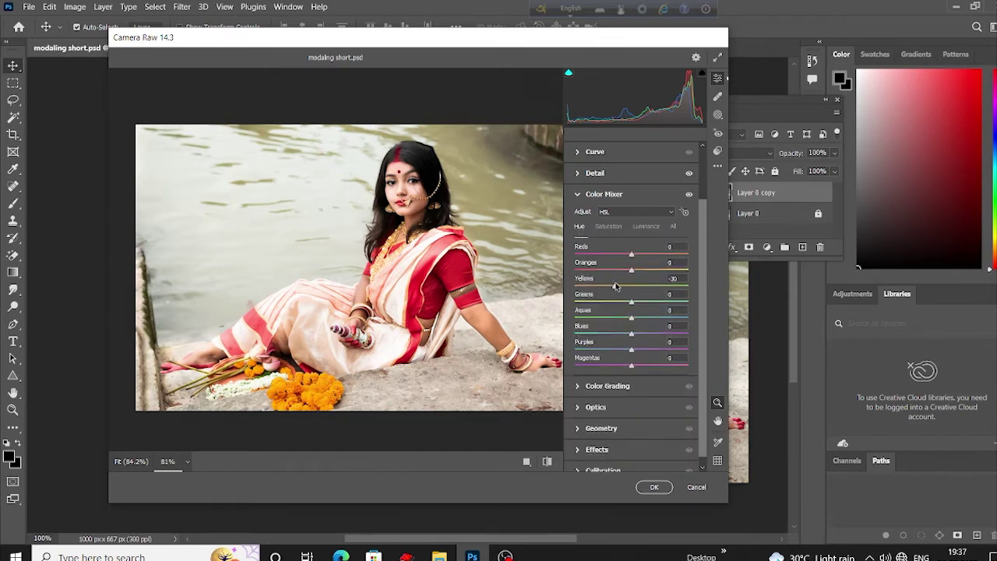
mouse_move(631, 303)
mouse_down()
mouse_move(575, 303)
mouse_move(575, 316)
mouse_up()
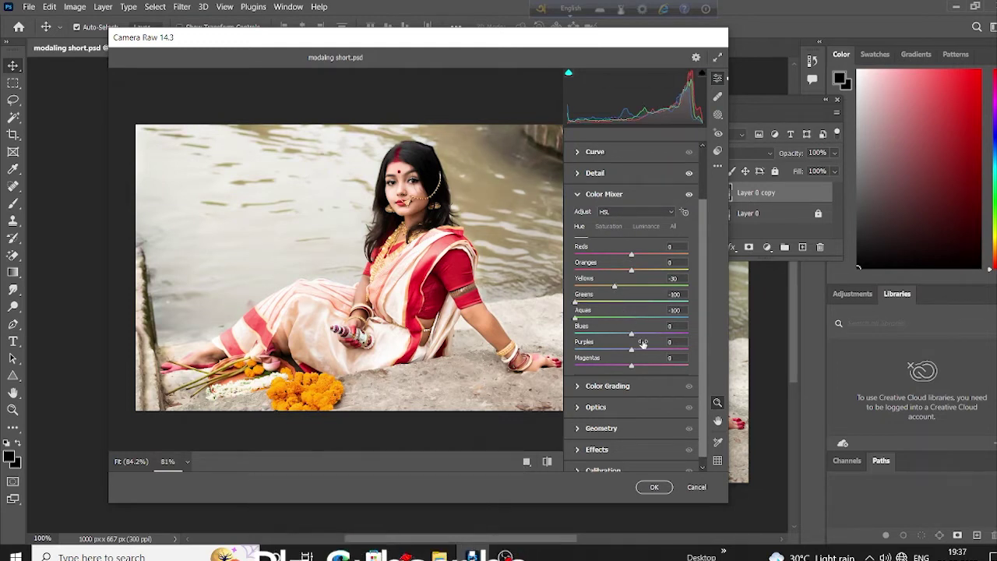
drag(632, 335, 575, 335)
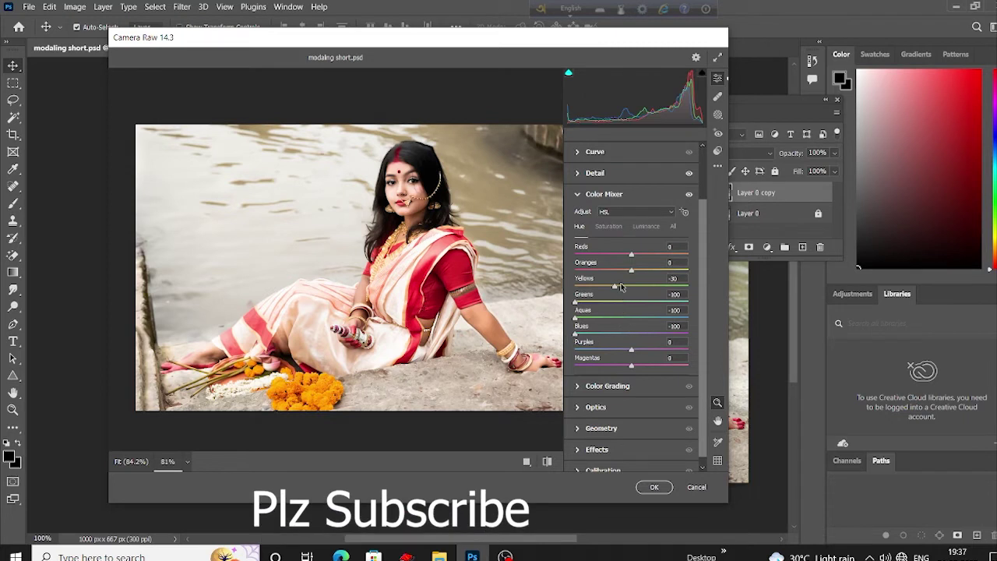
drag(631, 256, 628, 257)
text(0)
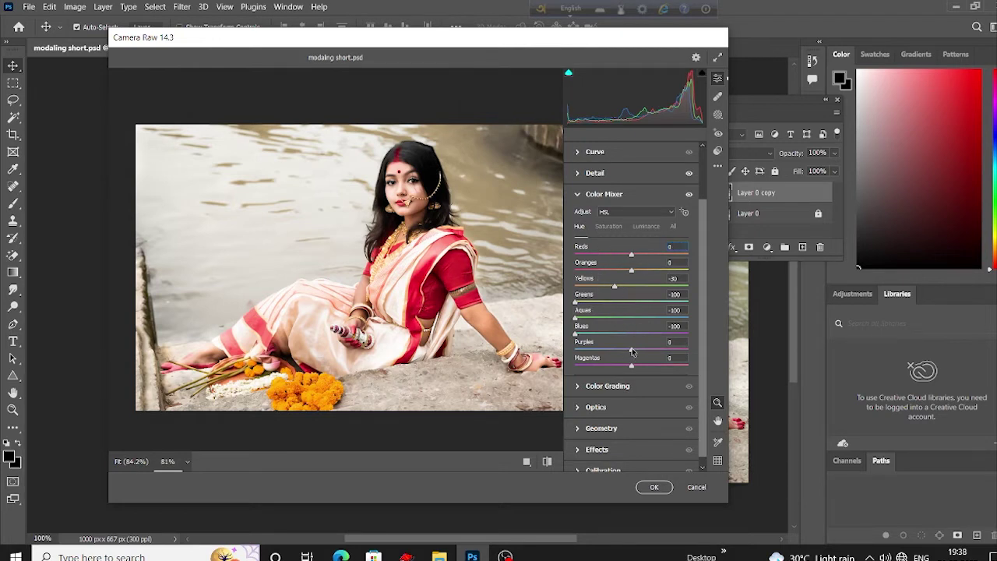
drag(633, 350, 541, 349)
drag(631, 365, 557, 367)
Desaturate Yellows, Aquas, Blues, Purples and Magentas to -100.
click(608, 226)
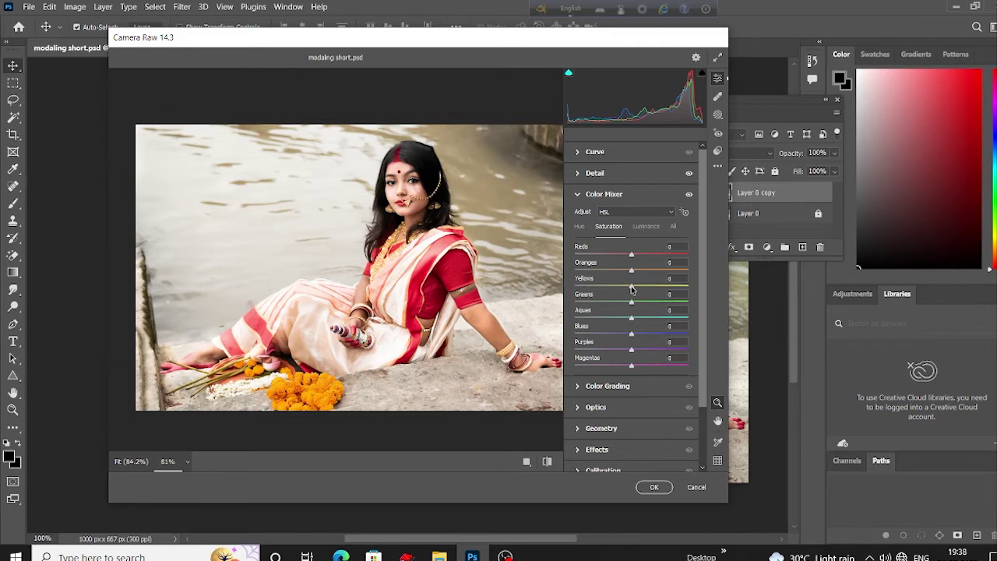
drag(632, 288, 575, 301)
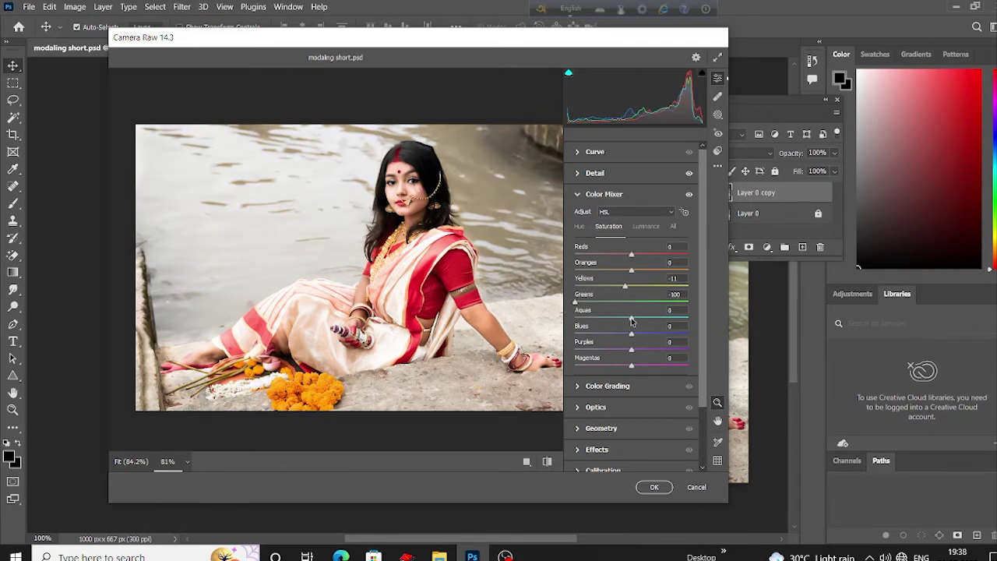
drag(632, 319, 575, 318)
drag(631, 335, 544, 326)
drag(632, 349, 534, 345)
drag(639, 367, 545, 364)
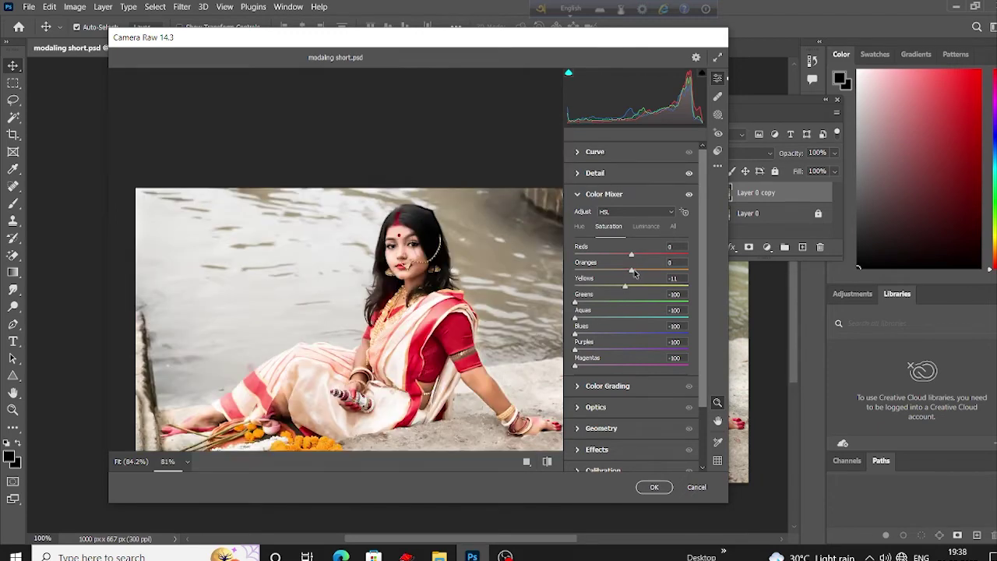
Raise Reds saturation to +37 and Oranges to about +13.
mouse_move(632, 270)
mouse_down()
mouse_move(577, 271)
mouse_move(633, 270)
mouse_move(599, 288)
mouse_up()
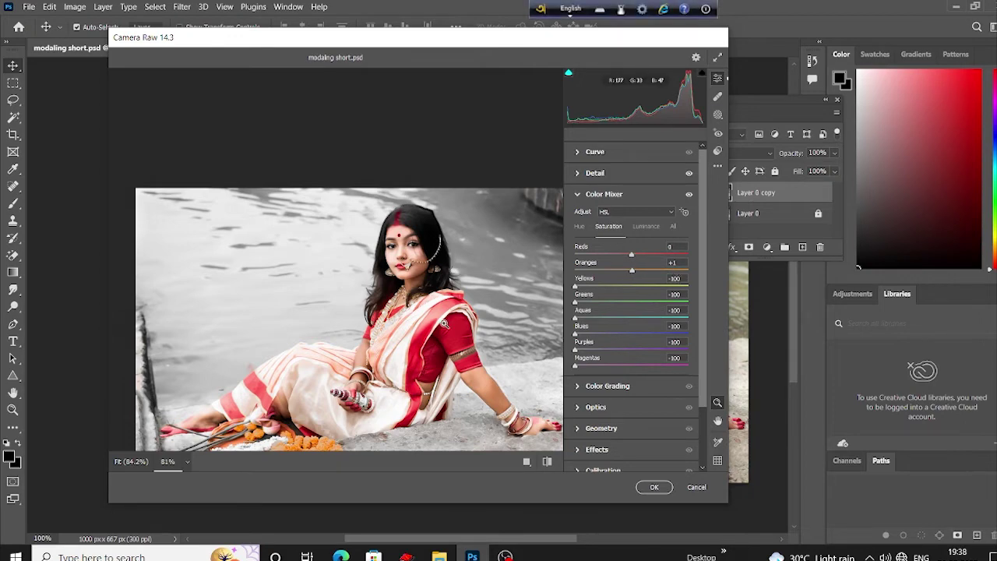
scroll(429, 311, up, 3)
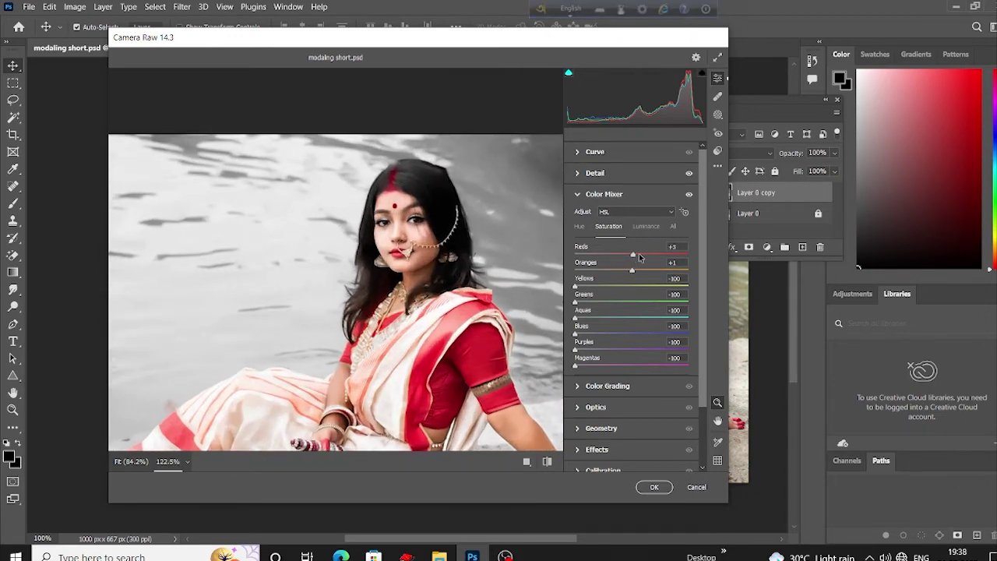
drag(639, 254, 655, 254)
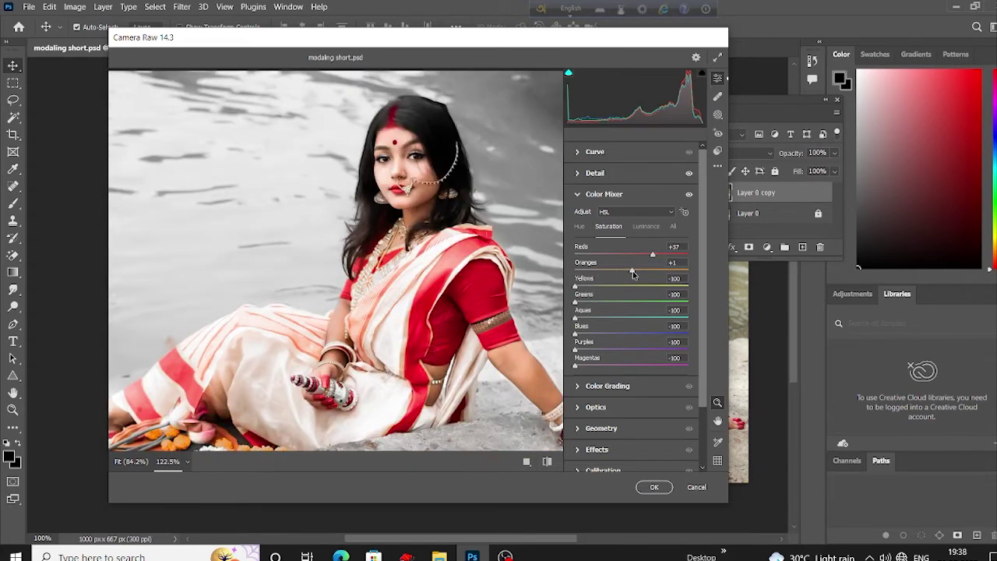
drag(633, 273, 639, 273)
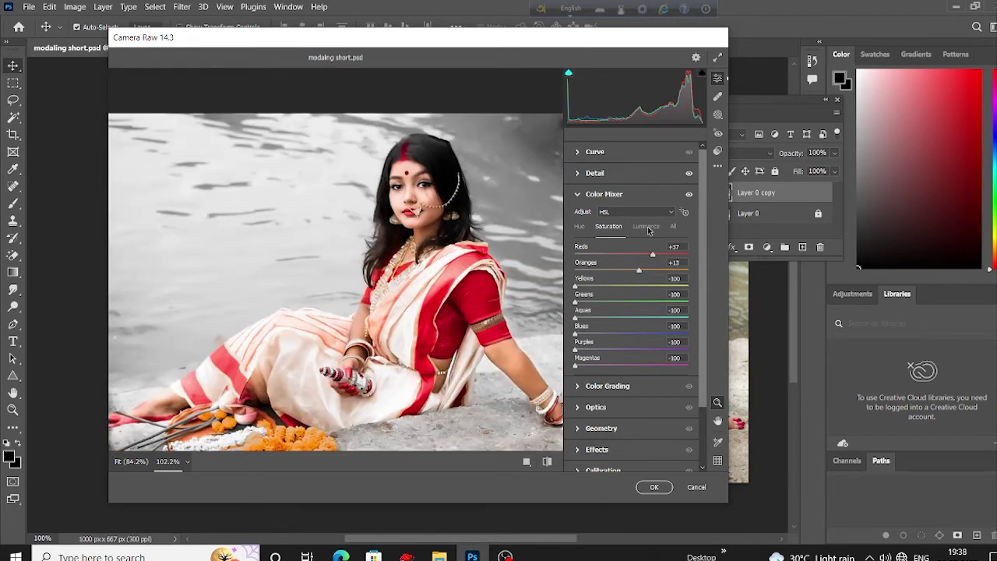
Set Reds, Oranges and Yellows luminance to +10.
click(646, 226)
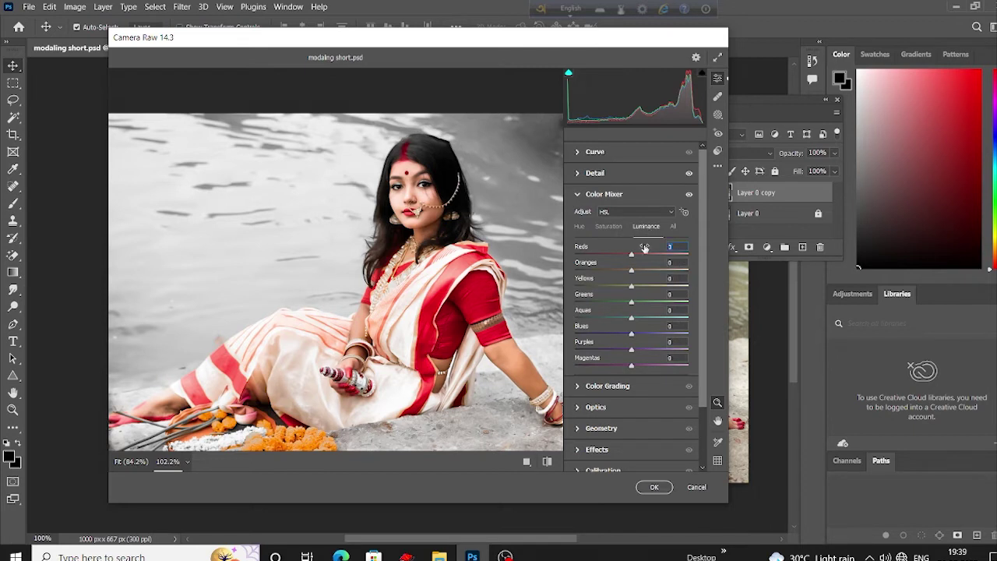
drag(631, 255, 634, 255)
key(Tab)
text(10)
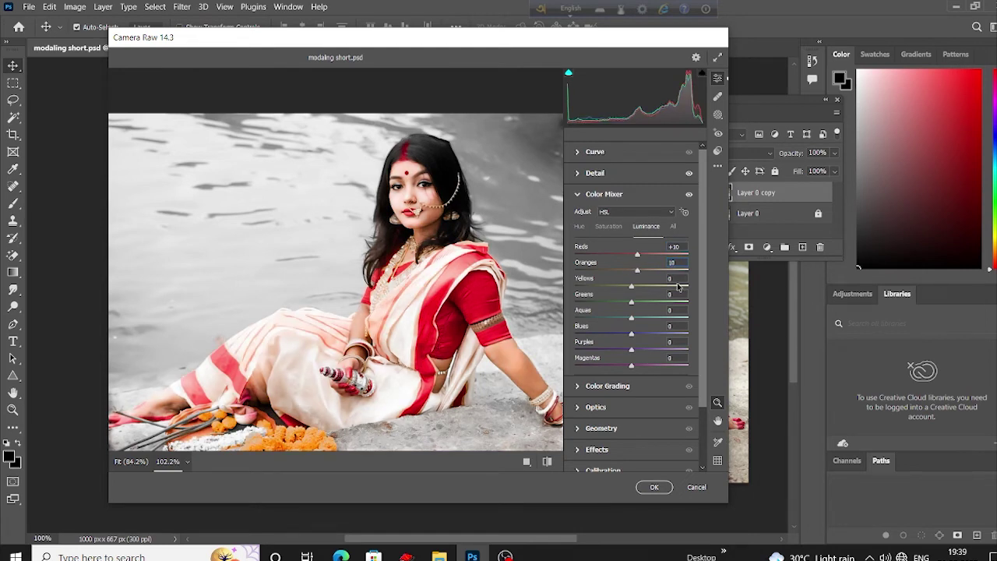
key(Tab)
text(10)
key(Tab)
key(Tab)
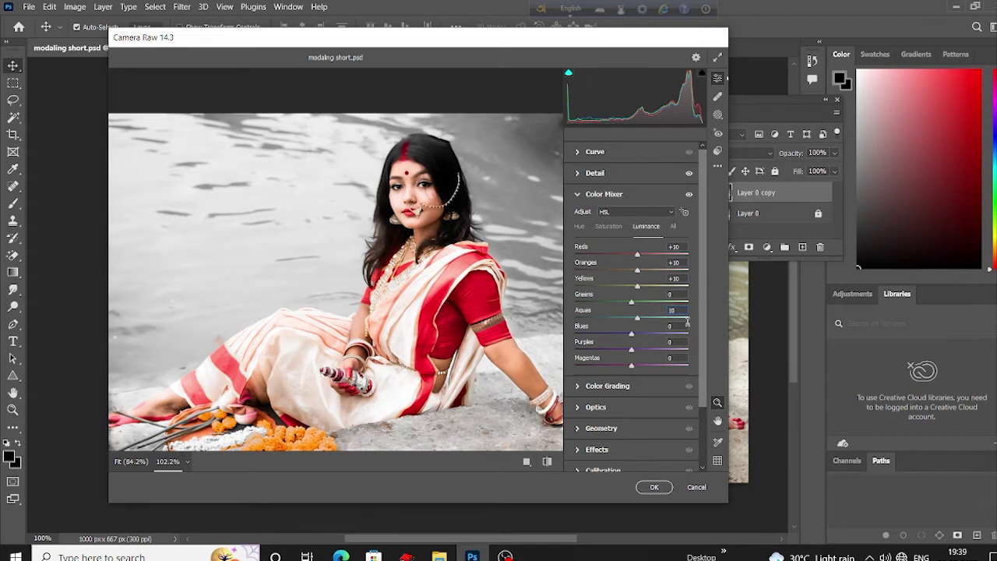
Set Greens through Purples luminance to +10 and start on Magentas.
click(674, 294)
text(0)
key(Tab)
key(Tab)
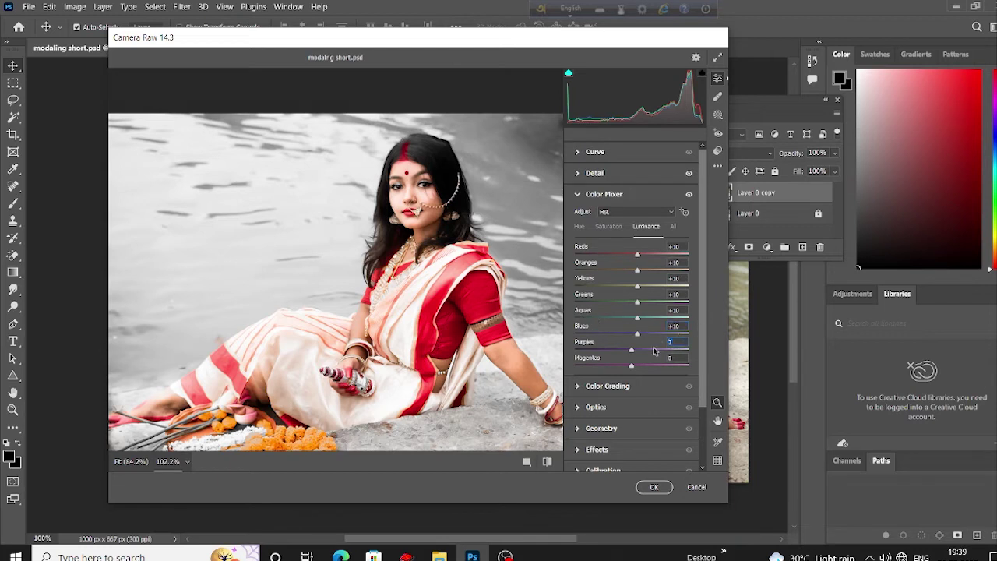
text(10)
key(Tab)
text(29)
key(Return)
click(678, 358)
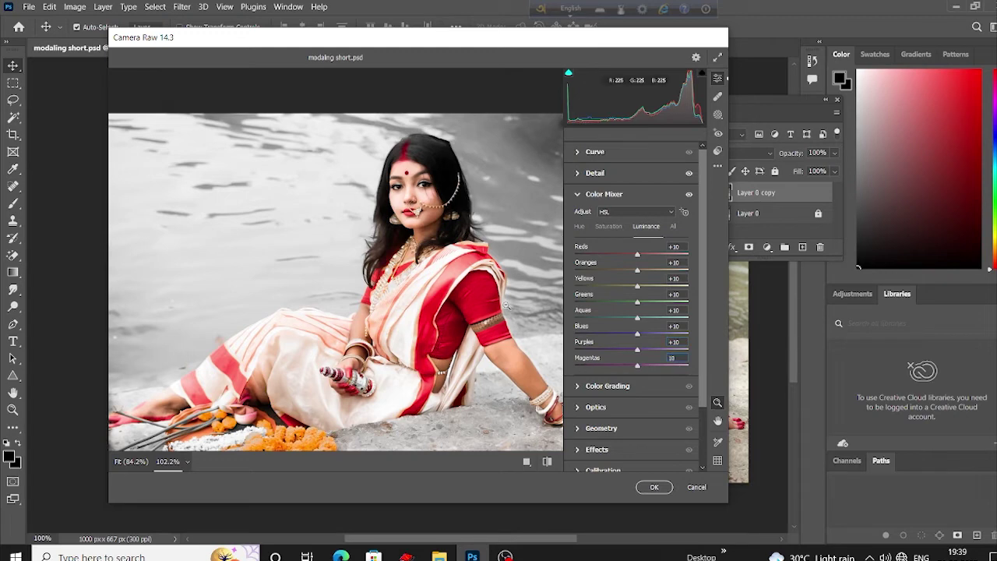
Lower Yellows luminance to -28 and raise Magentas luminance to +25.
scroll(411, 297, down, 2)
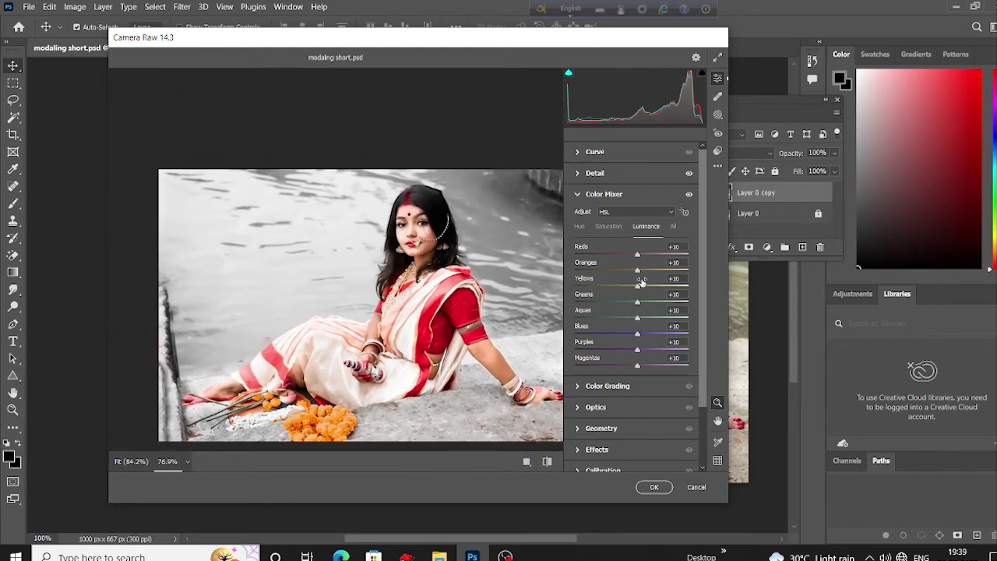
mouse_move(637, 284)
mouse_down()
mouse_move(588, 283)
mouse_move(615, 285)
mouse_up()
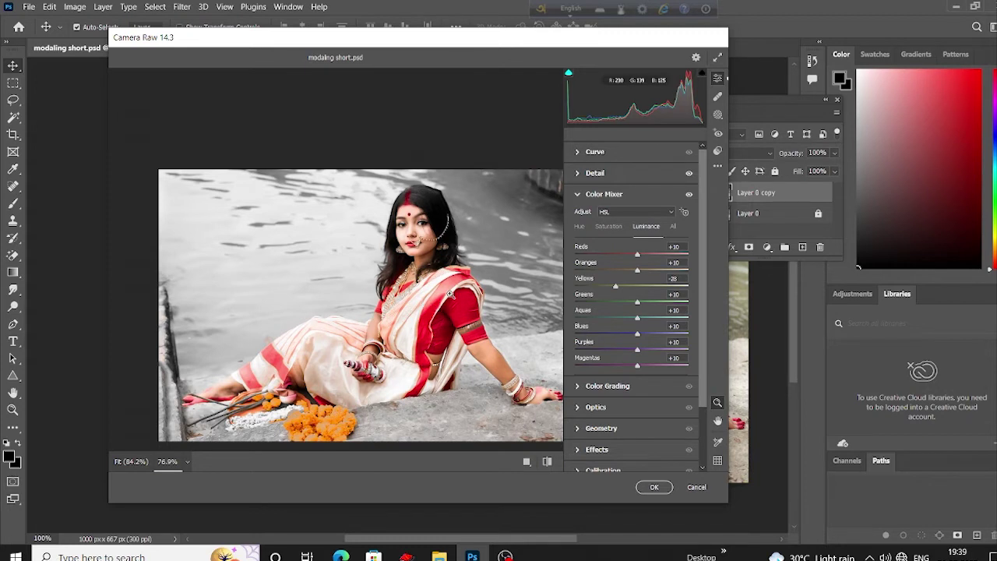
drag(430, 280, 379, 266)
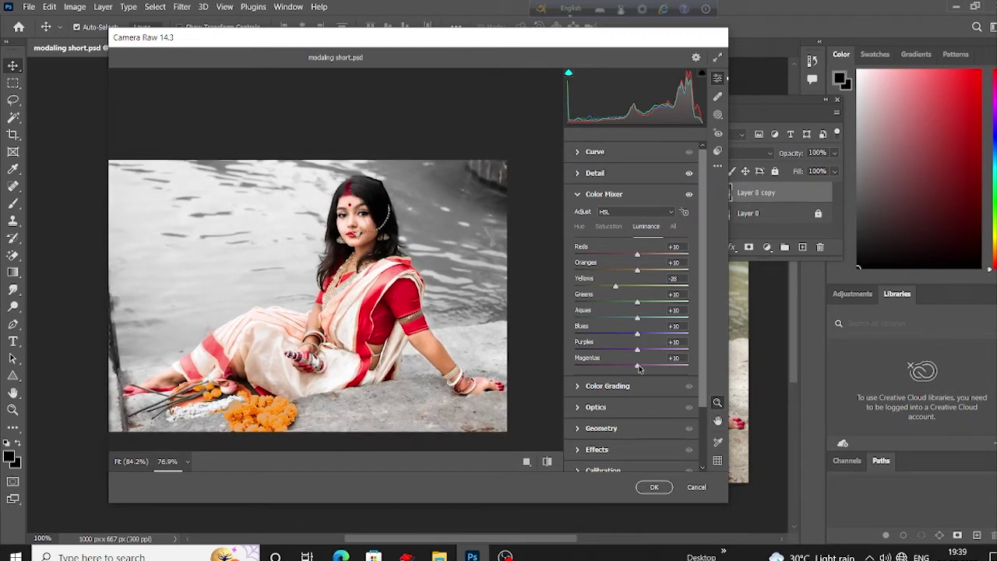
drag(639, 367, 653, 368)
drag(345, 262, 406, 322)
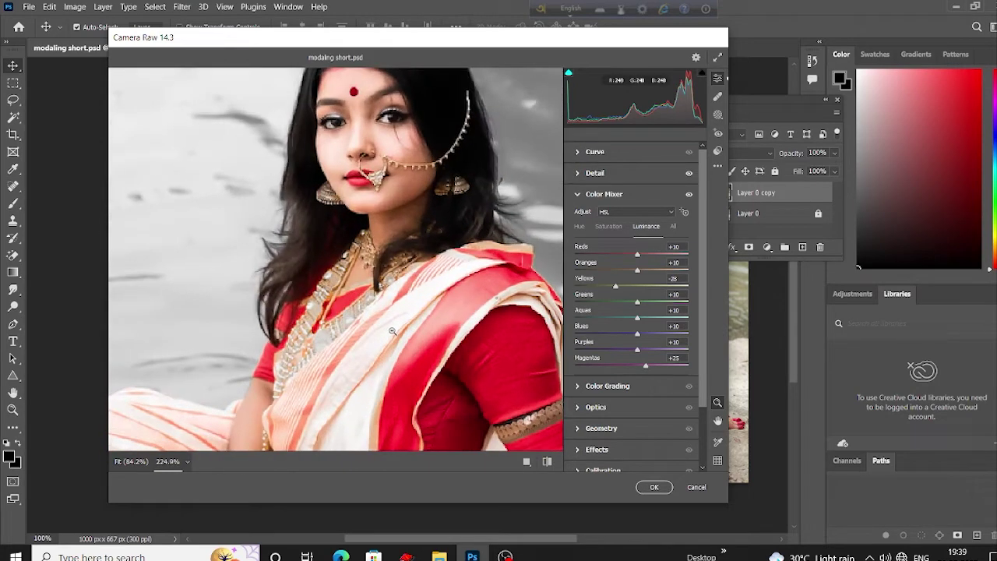
scroll(406, 322, down, 3)
scroll(437, 326, down, 3)
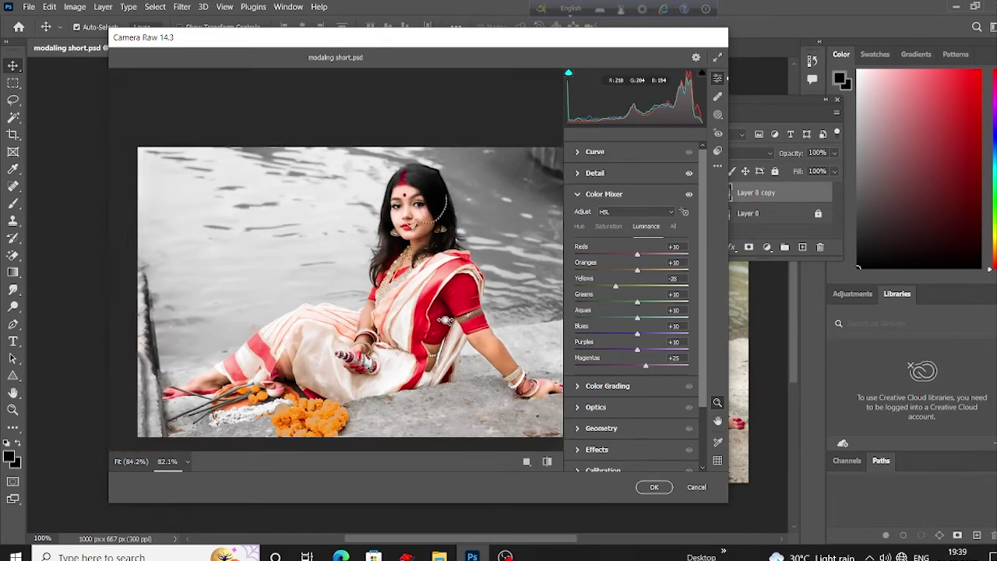
In Color Grading's Global wheel, add a faint red tint (Saturation 1) and Luminance +9.
click(577, 387)
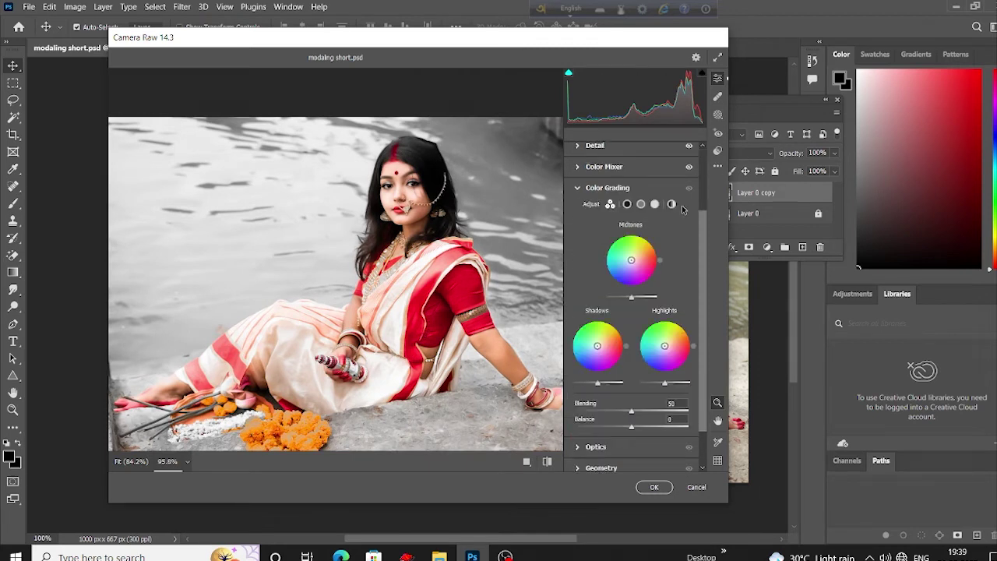
click(672, 204)
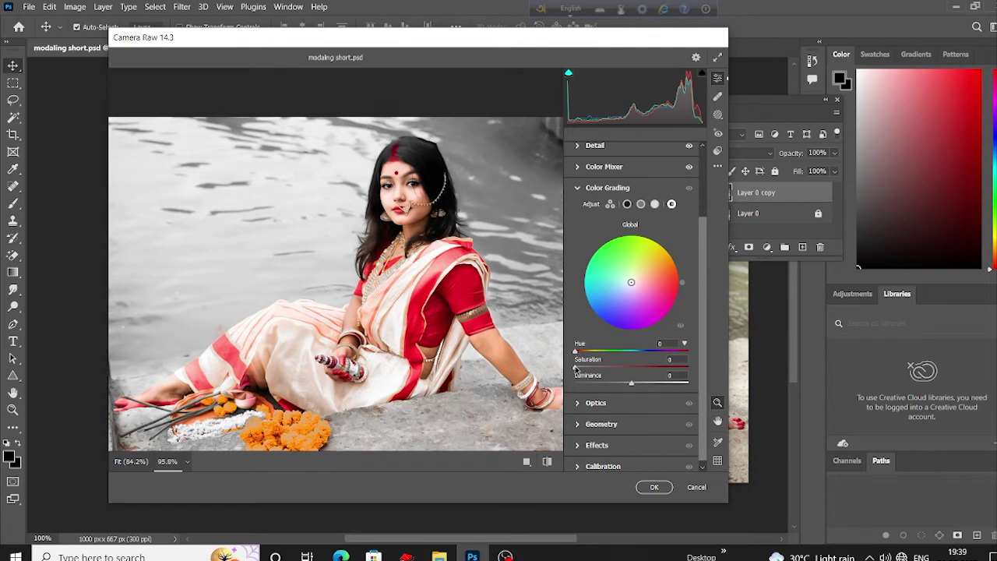
mouse_move(576, 367)
mouse_down()
mouse_move(586, 367)
mouse_move(577, 376)
mouse_up()
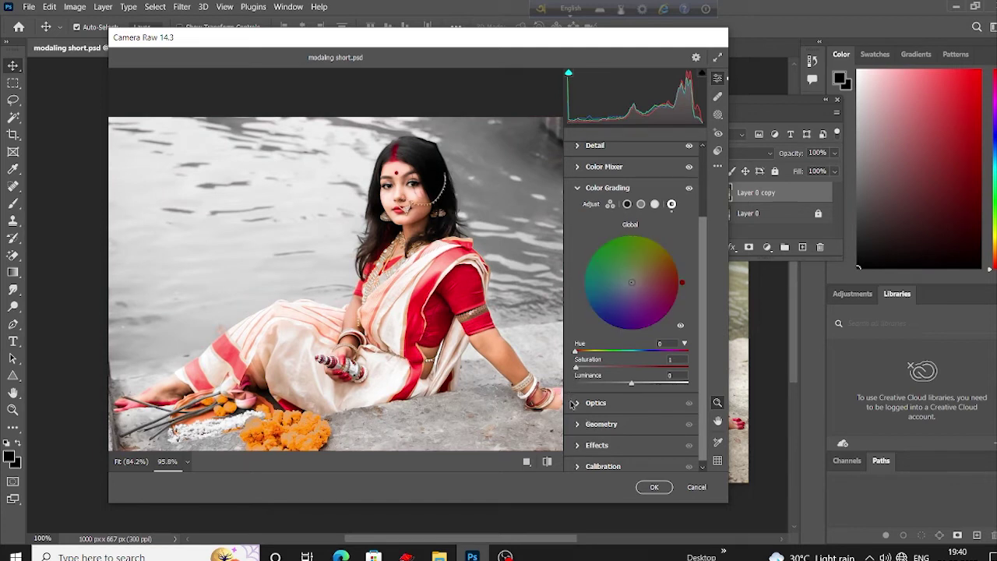
drag(631, 386, 636, 388)
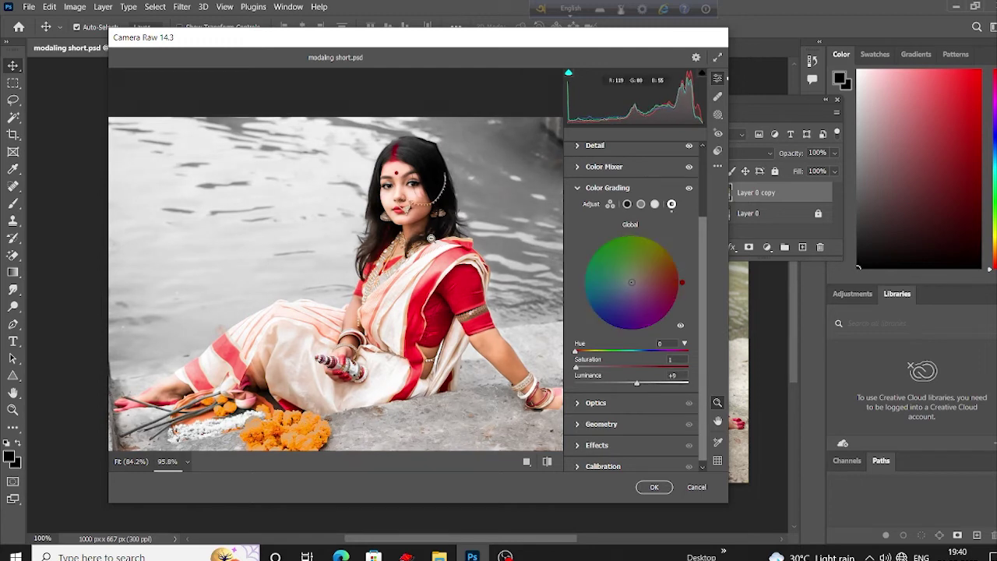
In Optics, pull Vignette to -25 to darken the portrait's corners.
click(580, 404)
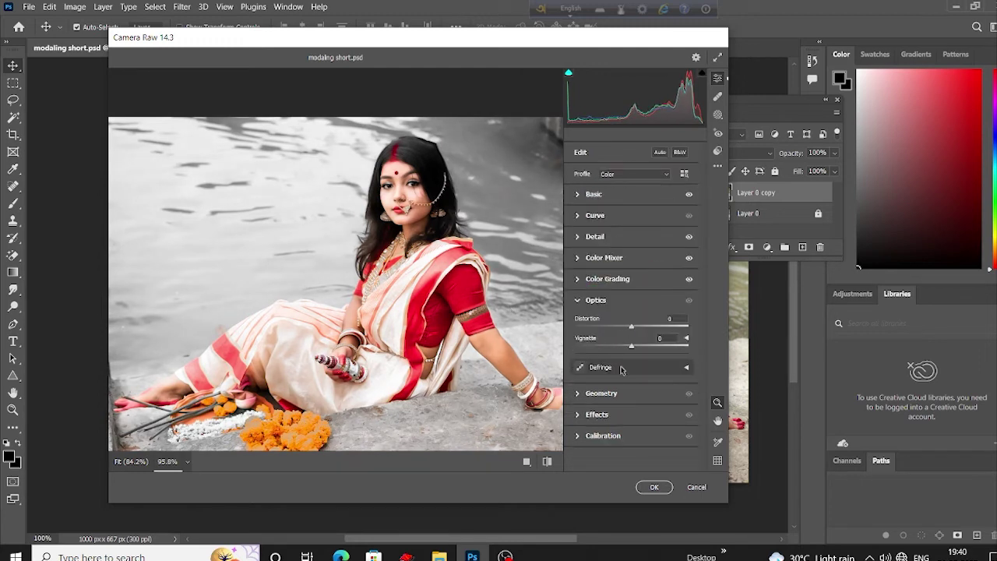
scroll(460, 316, down, 2)
scroll(459, 316, down, 3)
scroll(460, 315, up, 1)
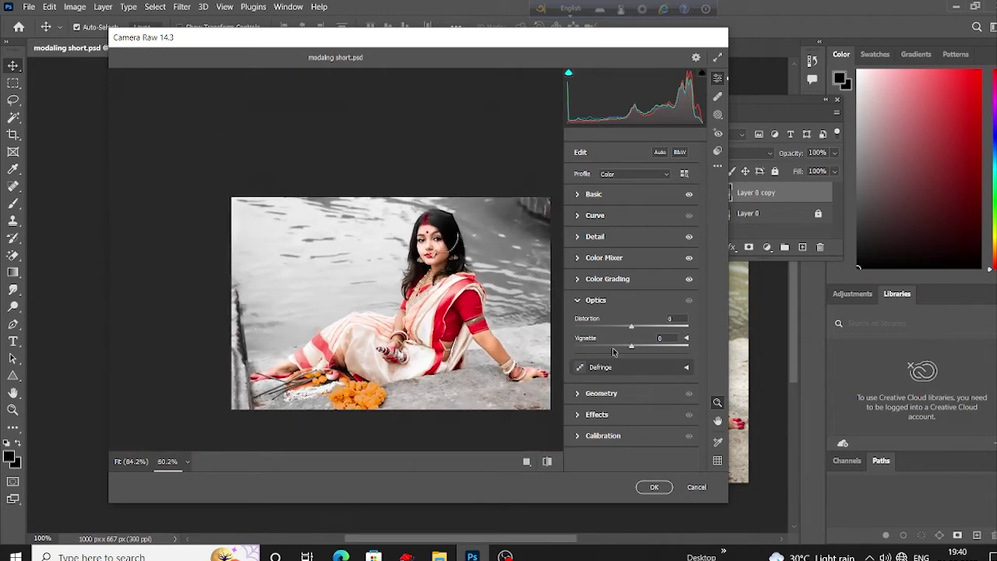
drag(629, 348, 615, 342)
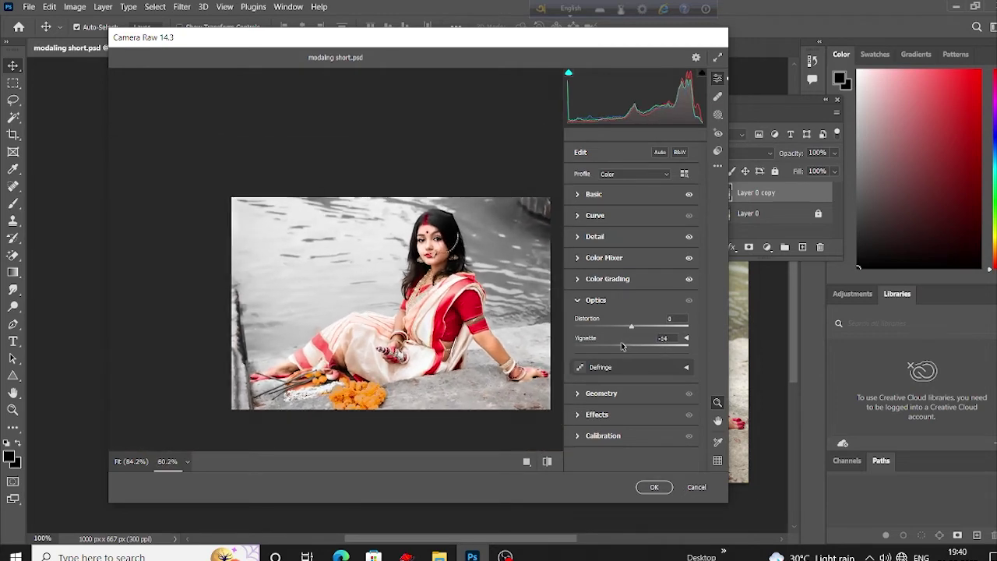
In Calibration, raise Blue Primary hue to +6, then push Blue Primary saturation to maximum and pull it back down.
click(580, 436)
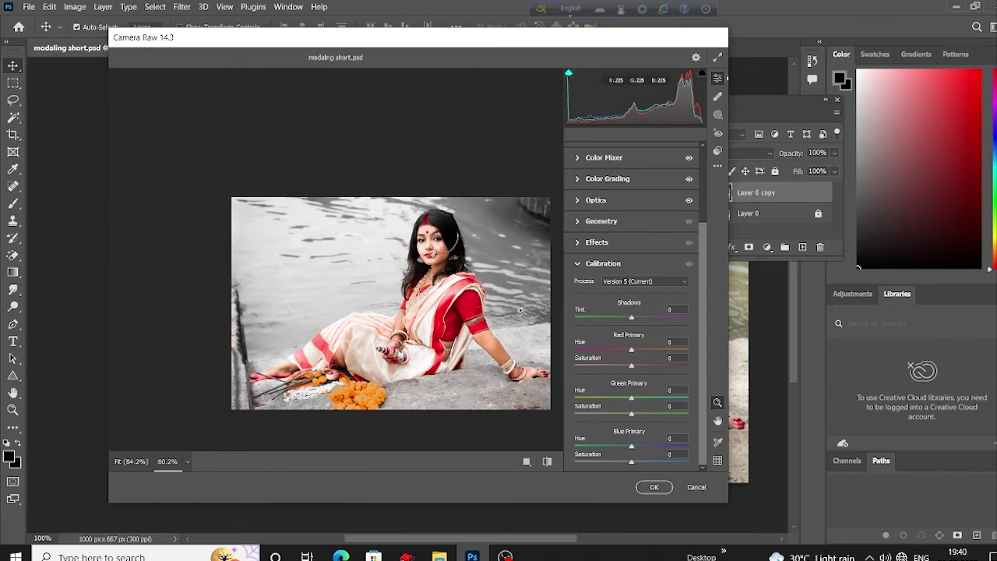
mouse_move(632, 446)
mouse_down()
mouse_move(643, 448)
mouse_move(635, 452)
mouse_up()
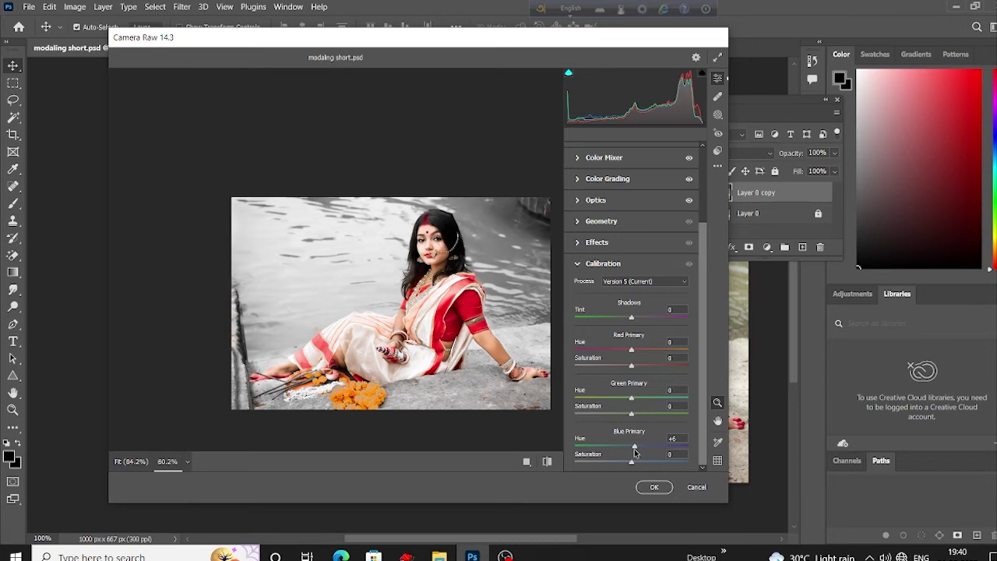
scroll(427, 355, down, 2)
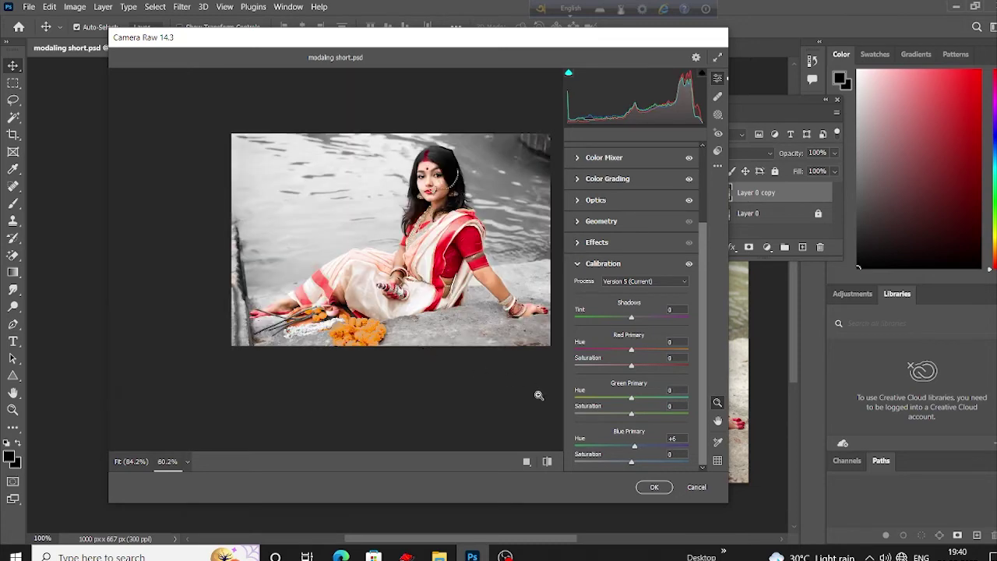
drag(631, 463, 701, 463)
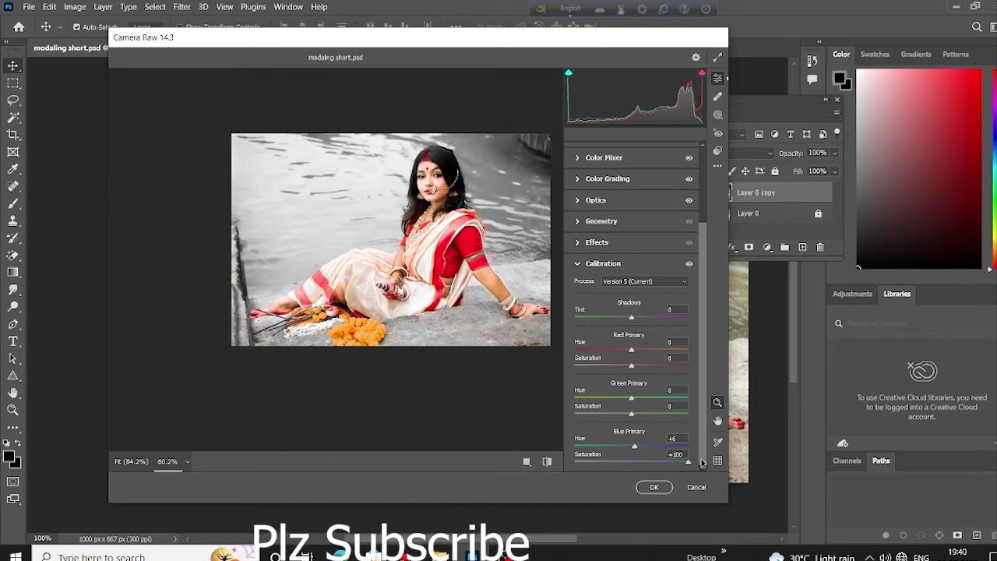
mouse_move(702, 462)
mouse_down()
mouse_move(540, 449)
mouse_move(686, 460)
mouse_move(653, 461)
mouse_up()
Add a -16 Effects vignette, compare before and after, and apply the Camera Raw edits.
scroll(617, 398, up, 2)
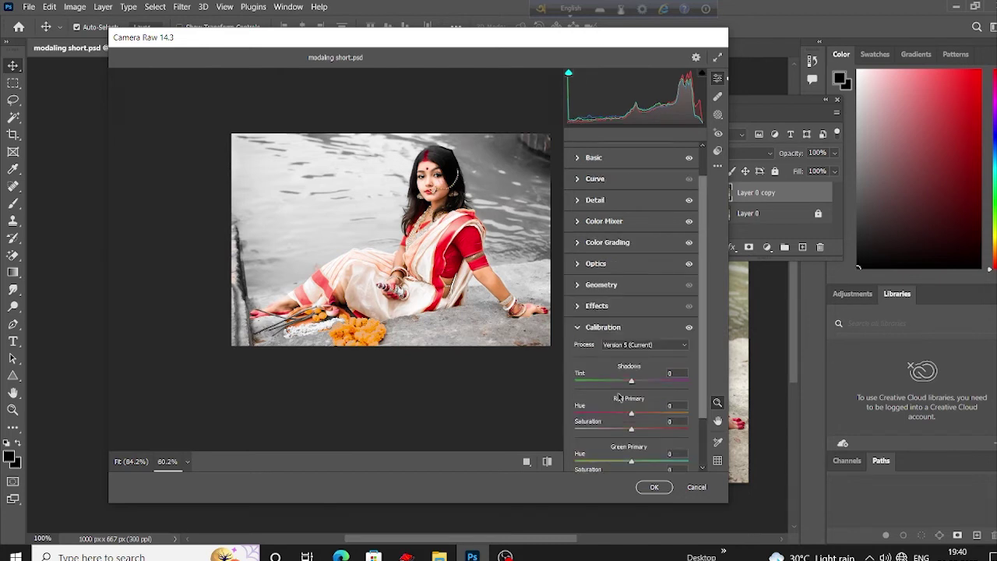
click(576, 306)
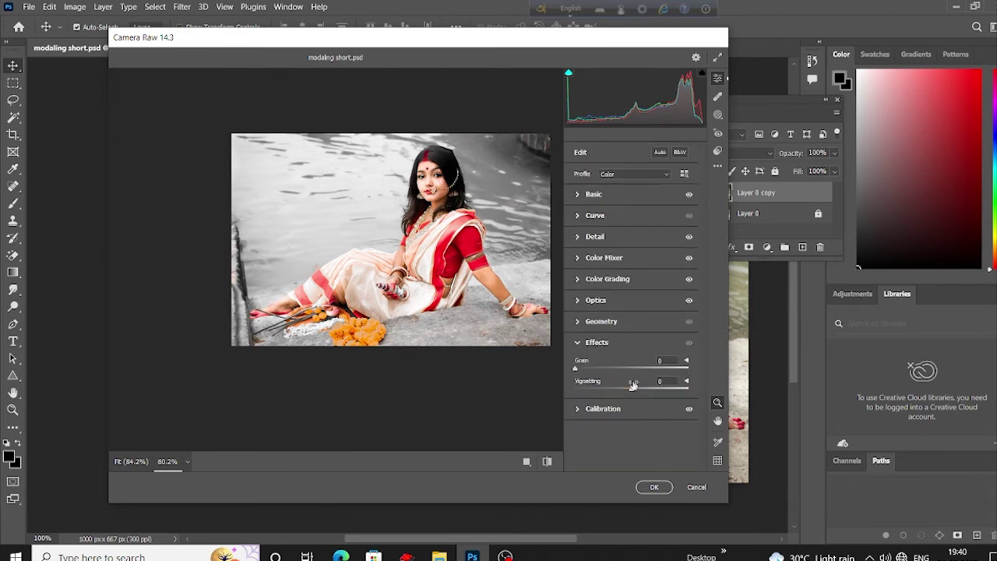
drag(632, 388, 623, 388)
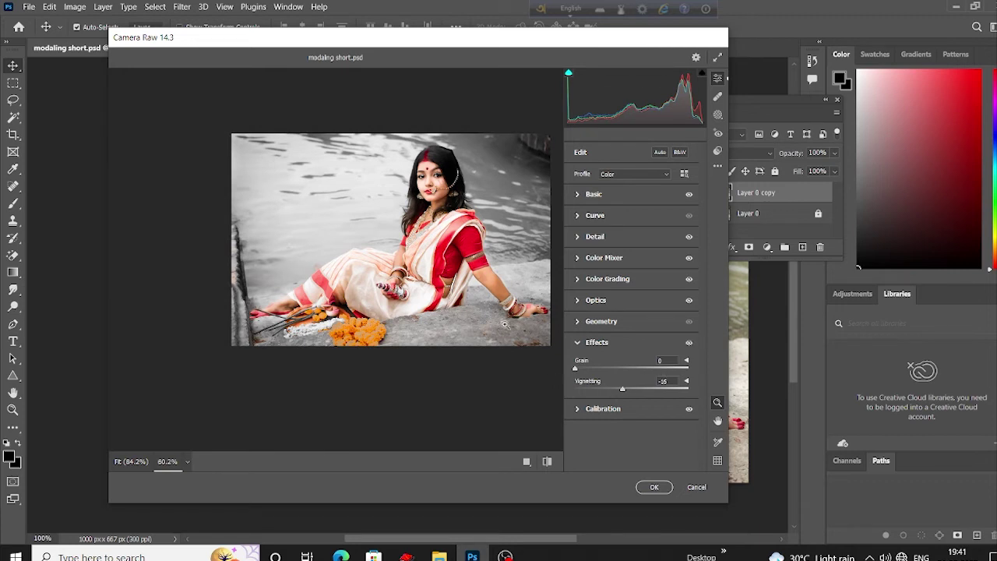
click(547, 462)
click(547, 461)
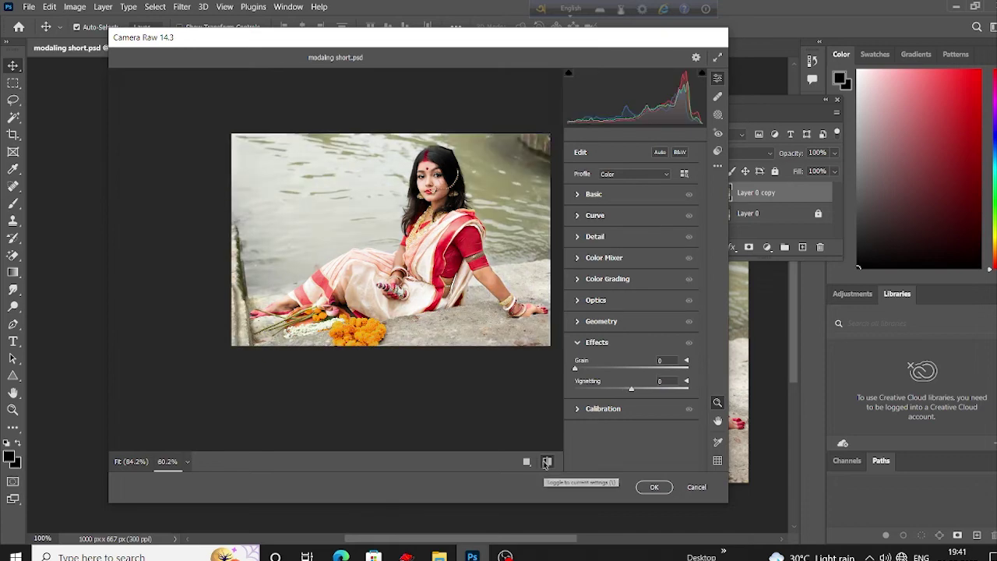
click(547, 461)
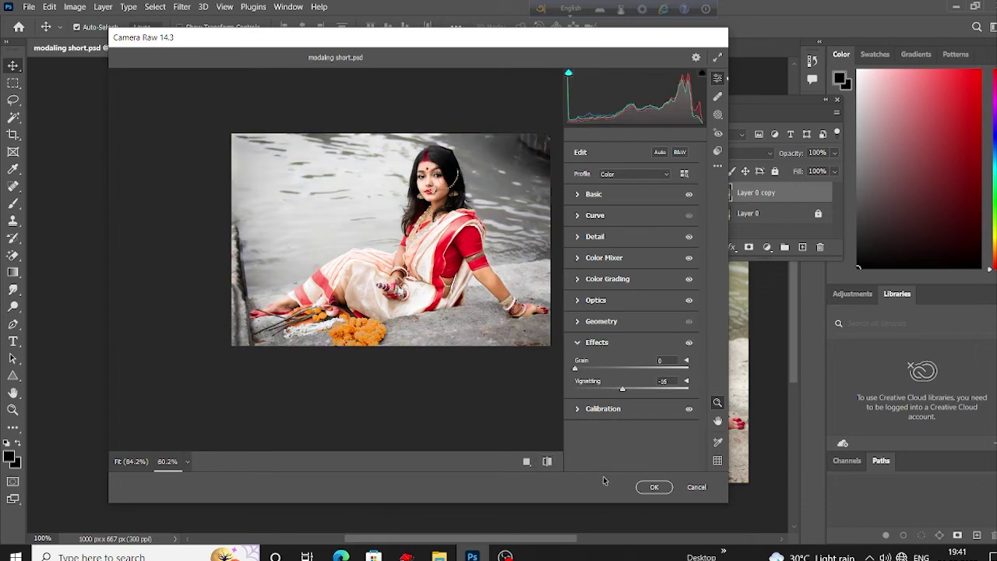
click(653, 486)
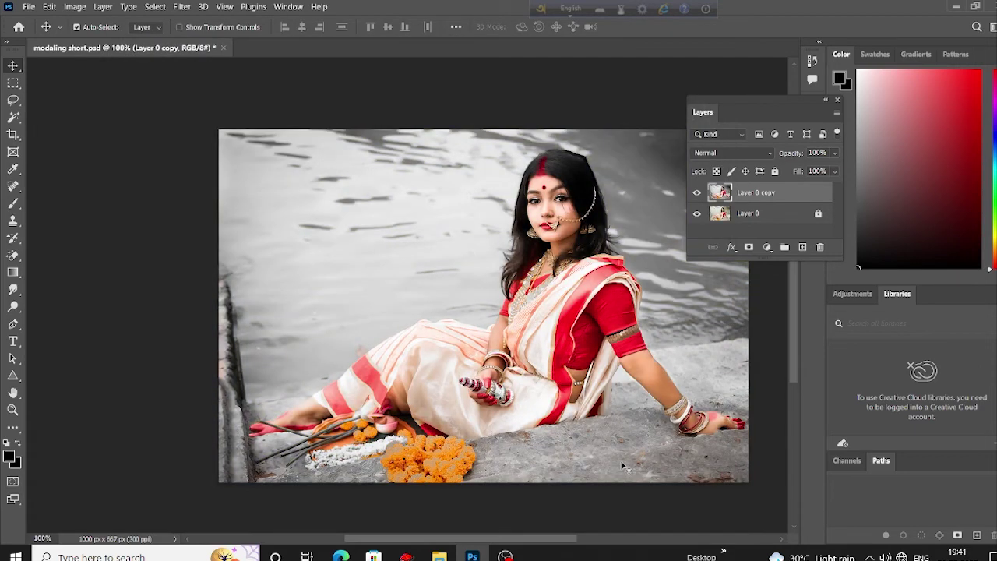
Compare the grey Layer 0 copy against the colour original, then give it a white layer mask.
drag(576, 343, 521, 343)
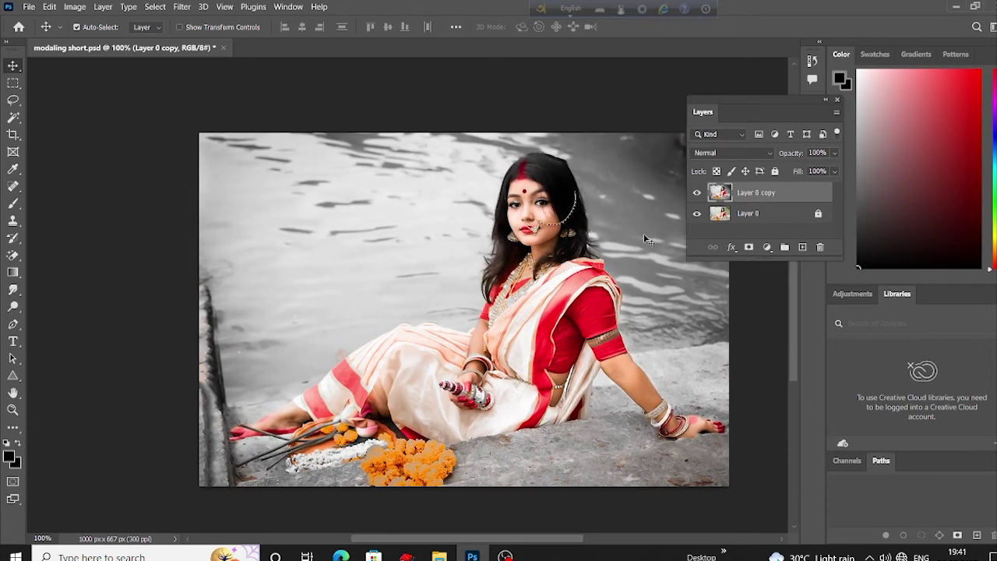
click(697, 194)
click(698, 194)
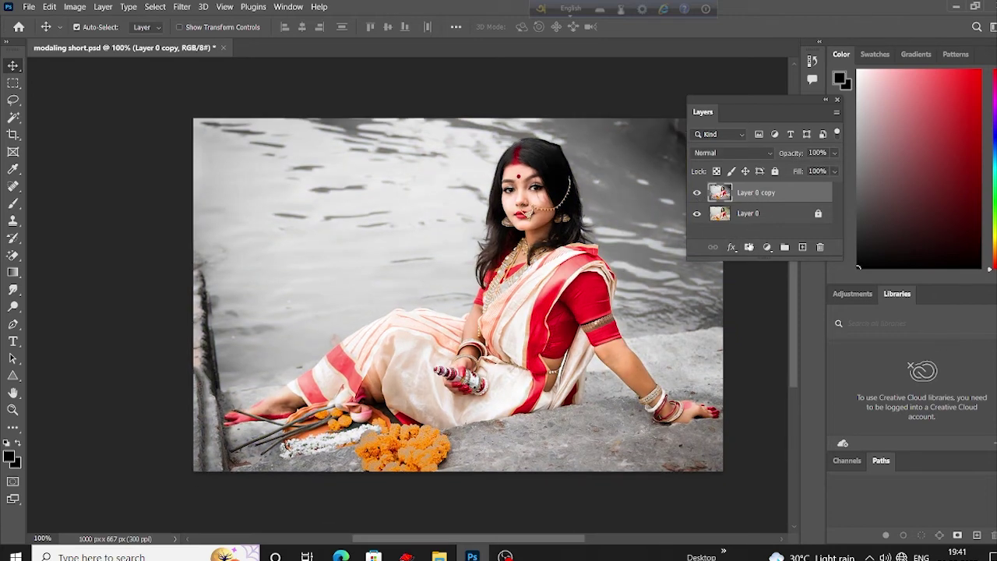
click(748, 247)
Select the regular Brush tool and set its opacity to 33%.
key(b)
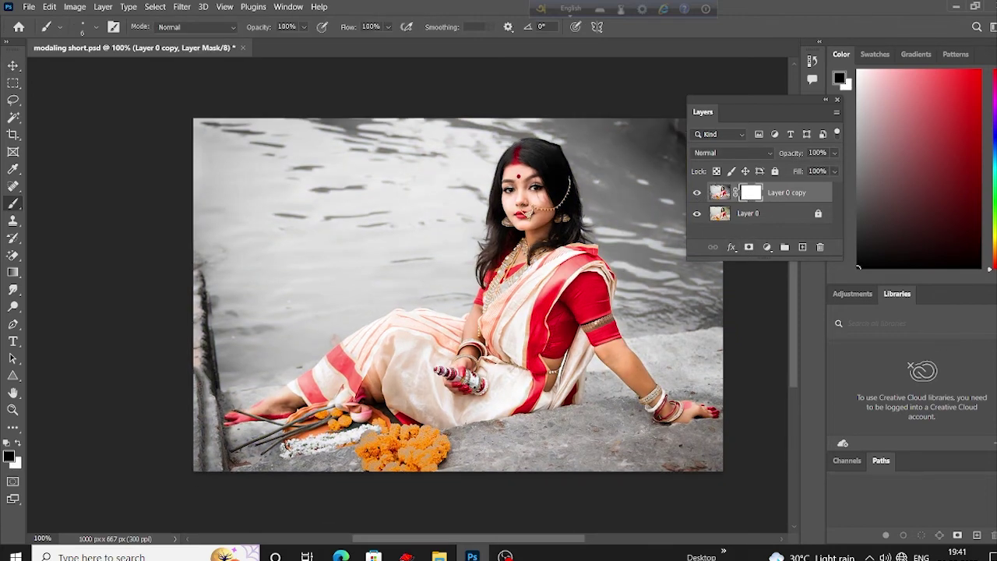
right_click(17, 204)
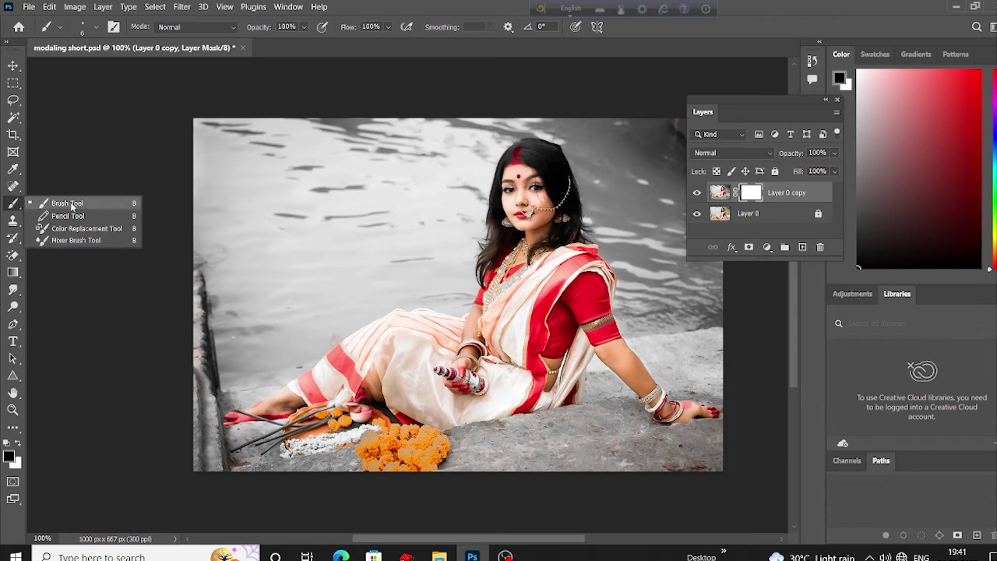
click(70, 203)
click(96, 26)
click(360, 37)
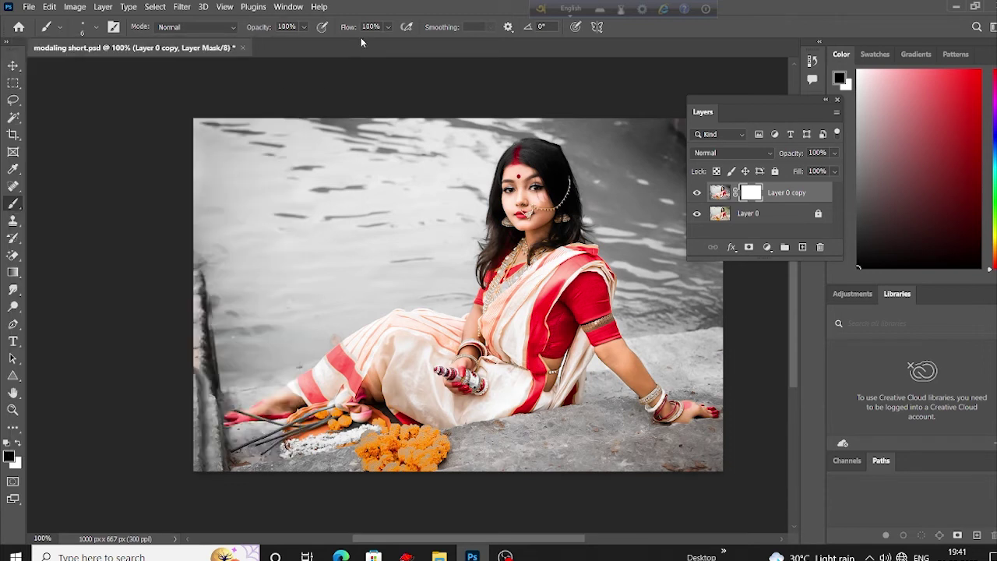
click(303, 27)
key(Return)
At 200% zoom, enlarge the brush from 30 to 45, paint on the mask, then zoom out.
key(ctrl+plus)
scroll(418, 459, down, 1)
scroll(418, 458, down, 4)
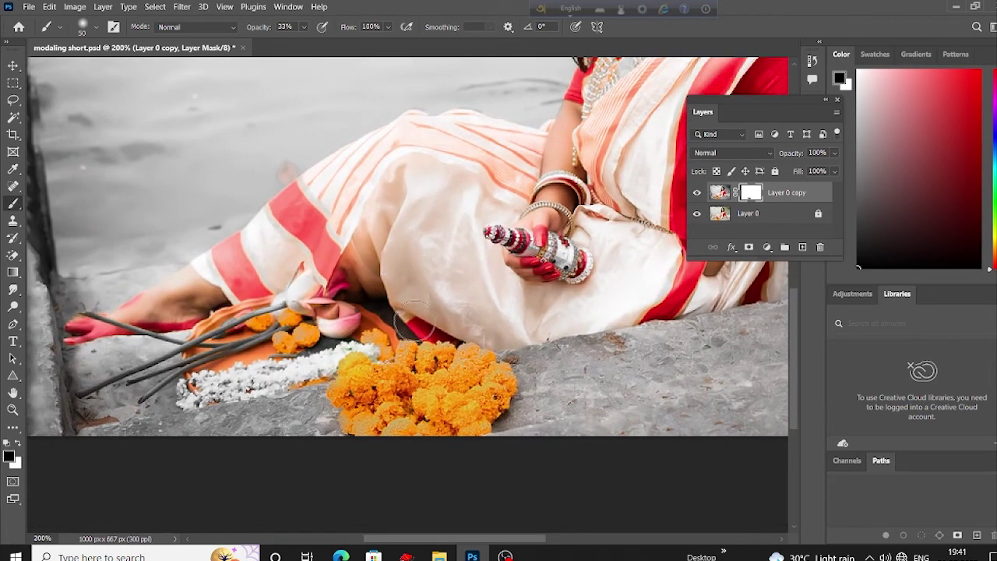
key(bracketright)
key(bracketright)
key(bracketright)
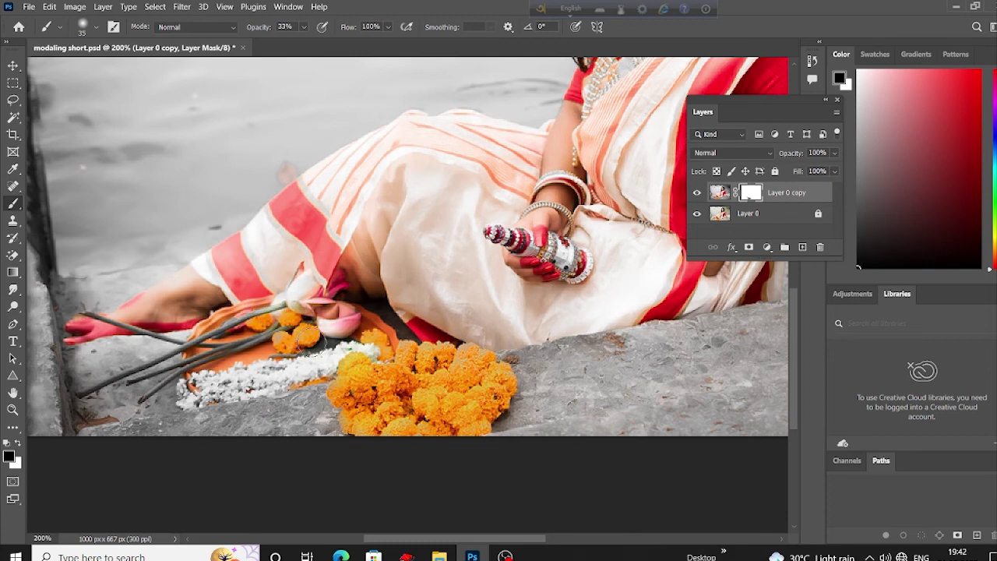
scroll(348, 350, up, 1)
scroll(366, 374, up, 3)
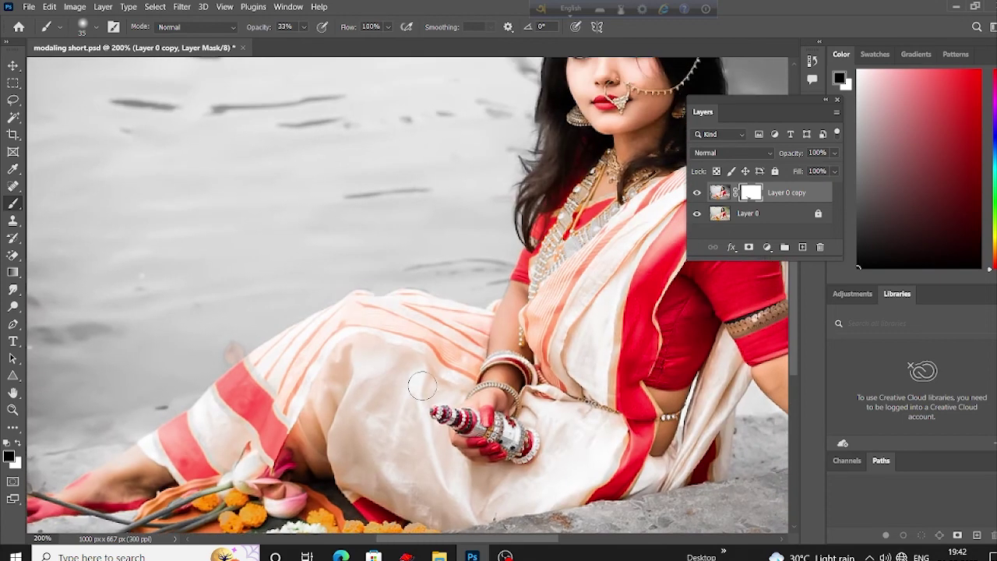
scroll(390, 421, up, 2)
scroll(405, 447, up, 1)
key(ctrl+minus)
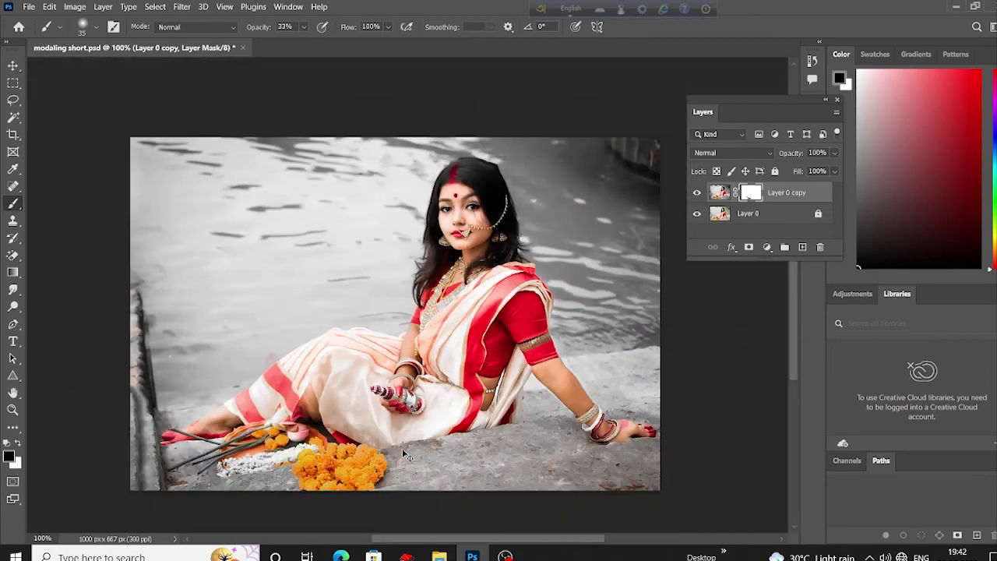
click(11, 70)
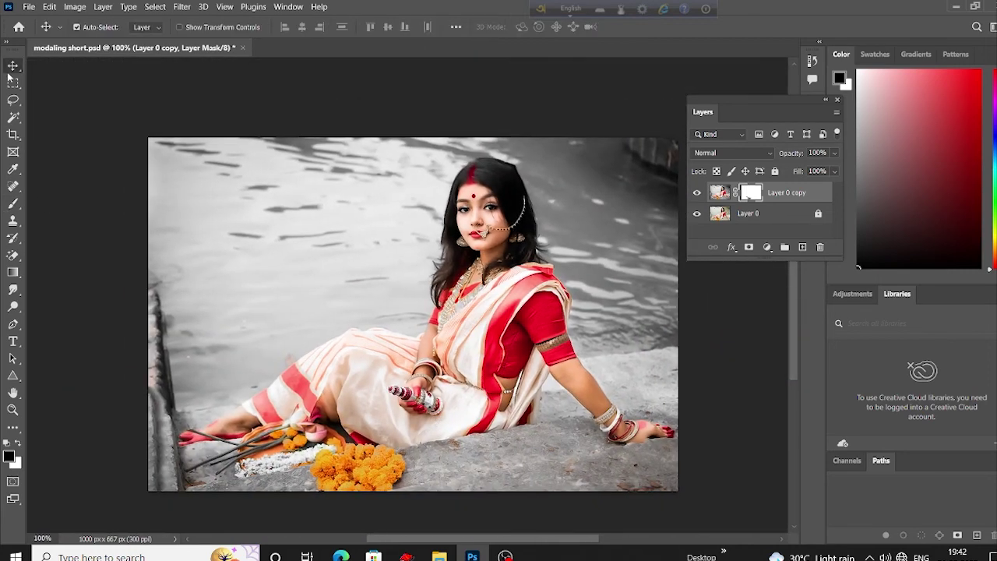
click(698, 194)
click(698, 194)
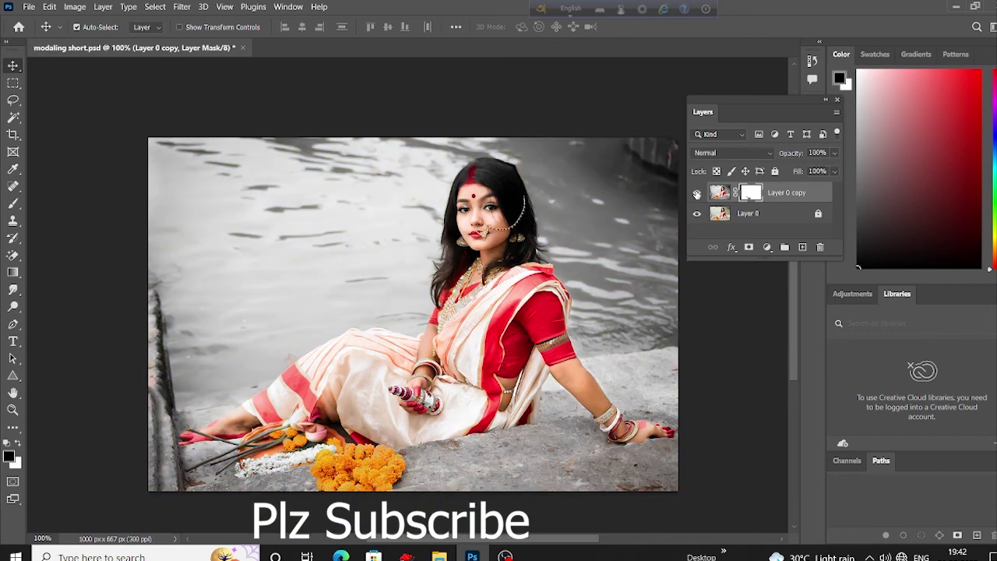
click(697, 194)
click(698, 194)
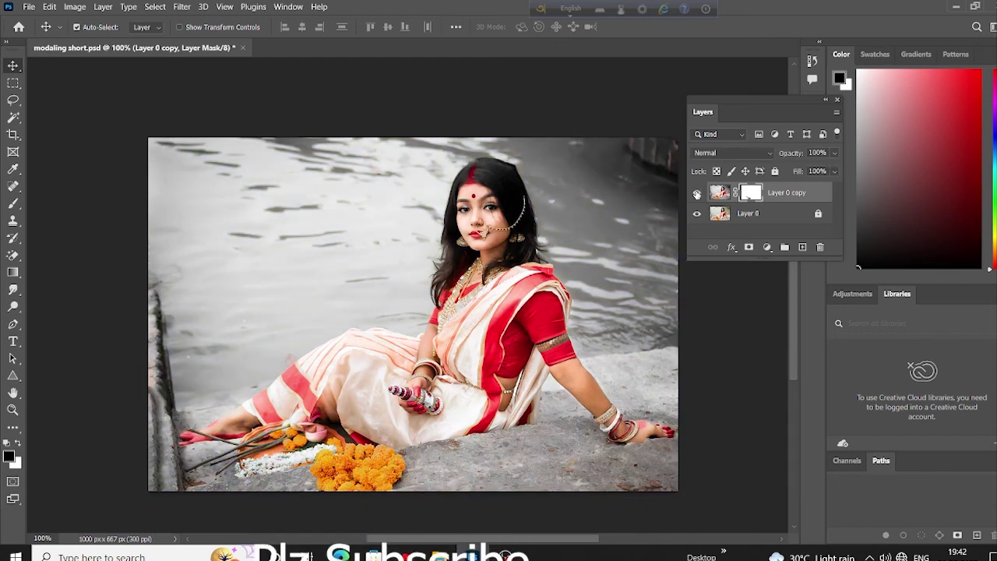
click(698, 194)
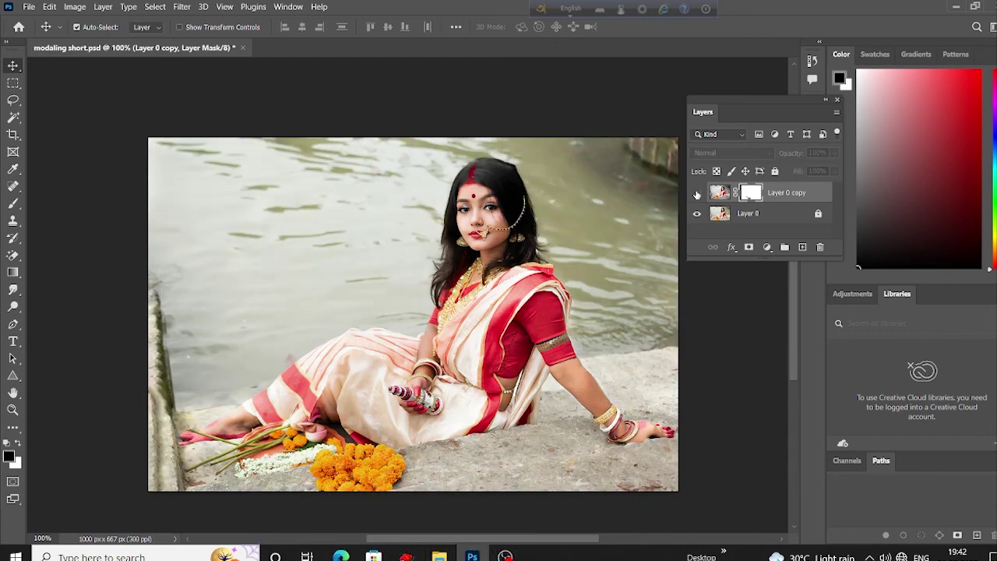
click(698, 194)
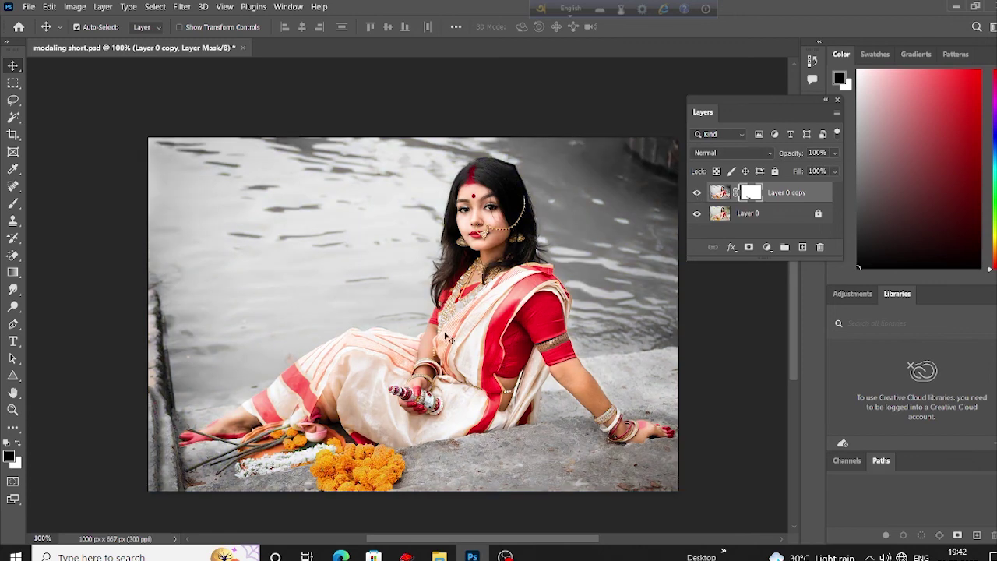